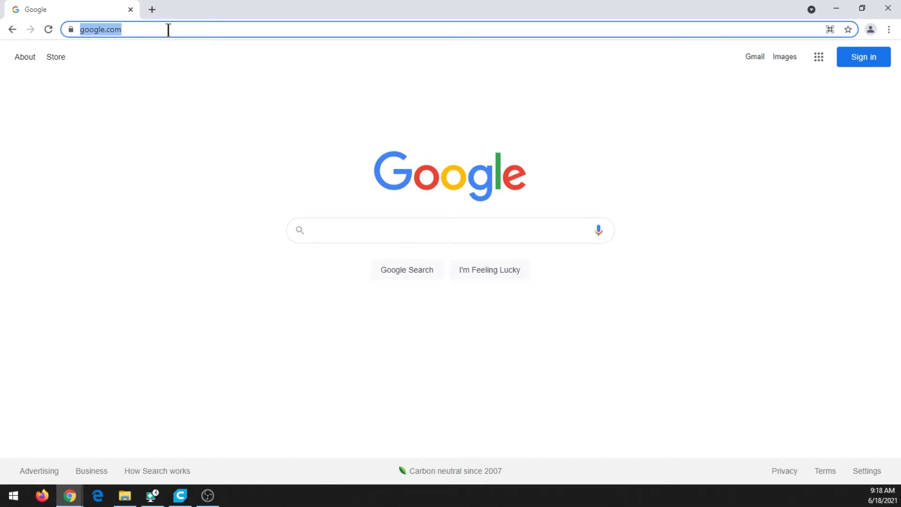
- Open tinkercad.com and begin joining with a personal, email-based account
type("tinkercad.")
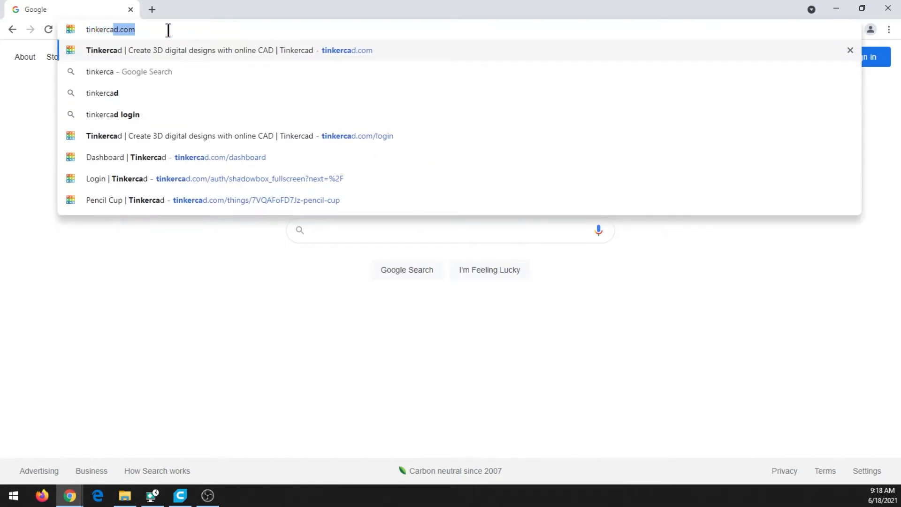
type("com")
key("Return")
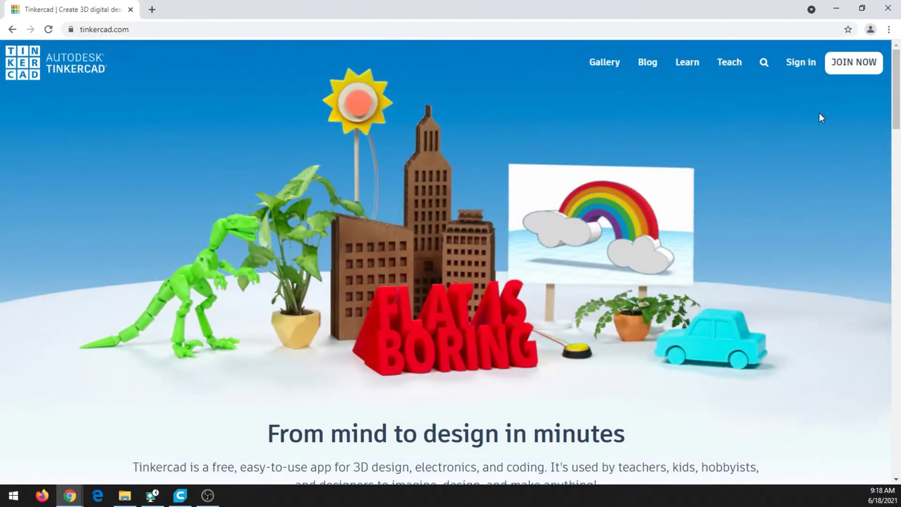
left_click(853, 65)
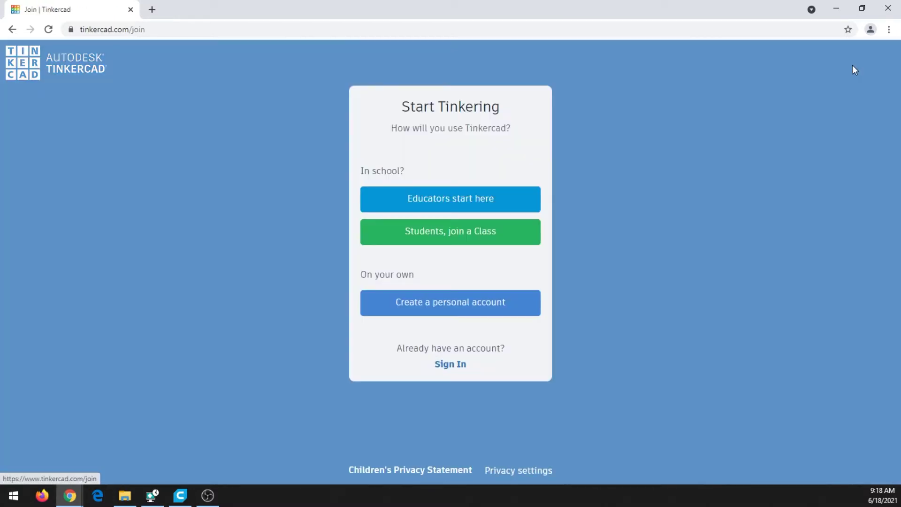
left_click(454, 308)
left_click(467, 188)
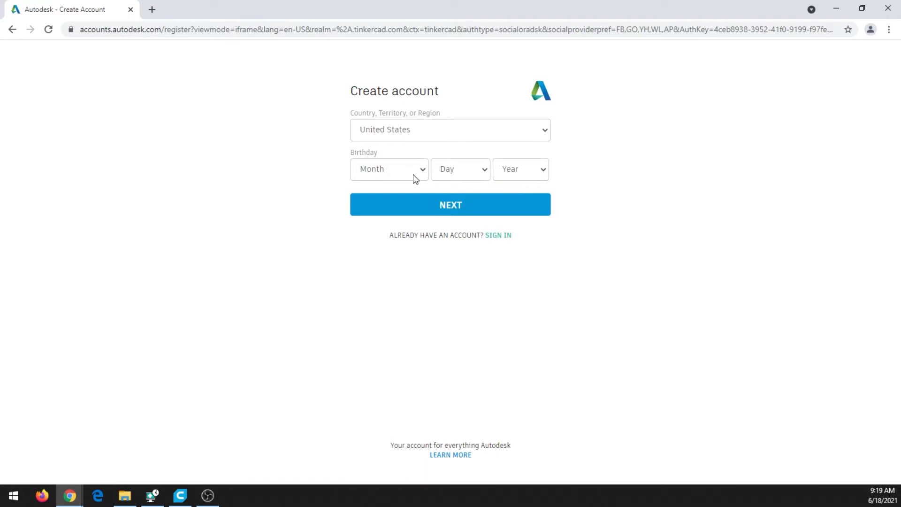
- Sign in instead with the library account's email address and password
left_click(498, 235)
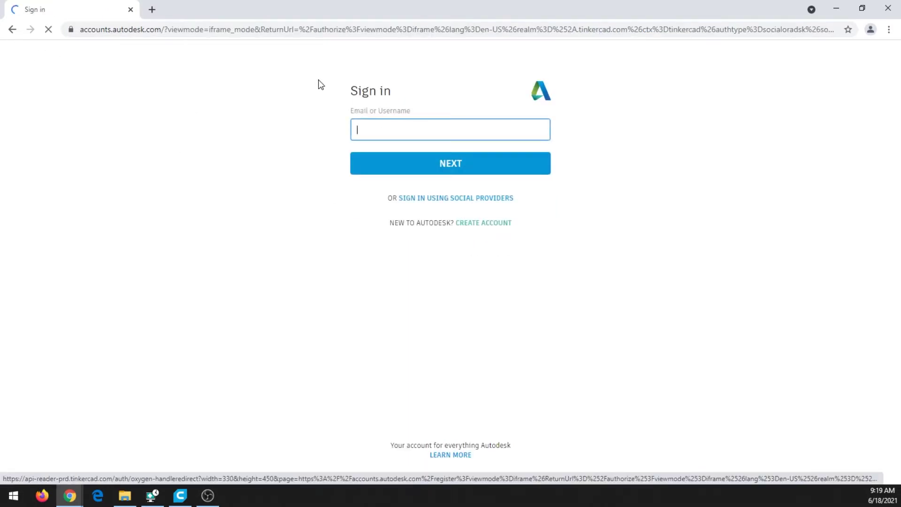
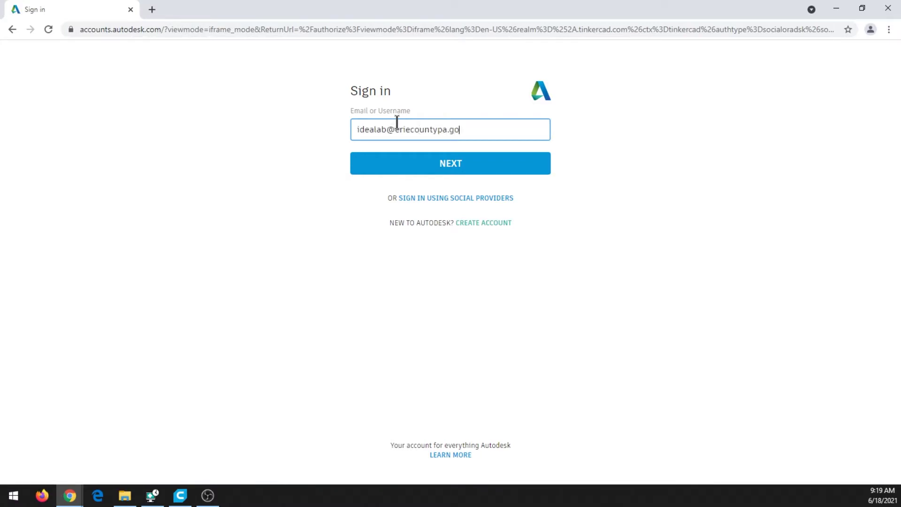
key("Return")
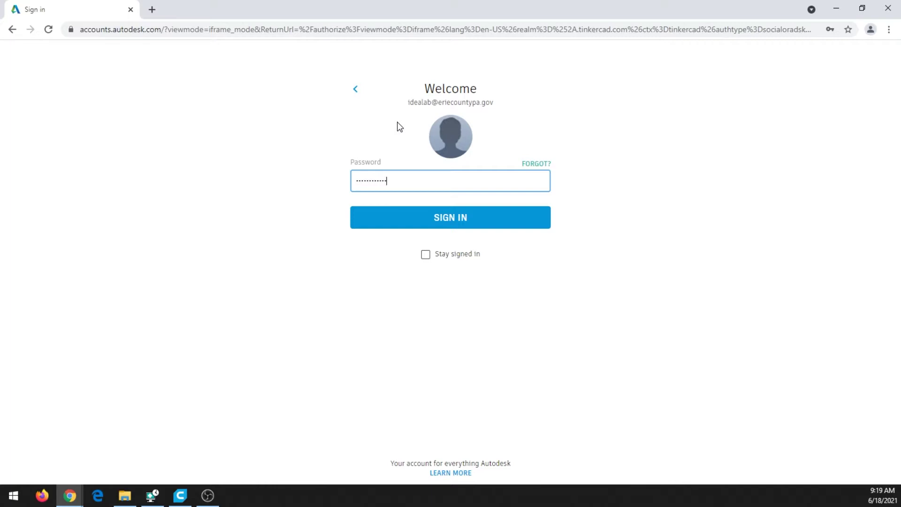
key("Return")
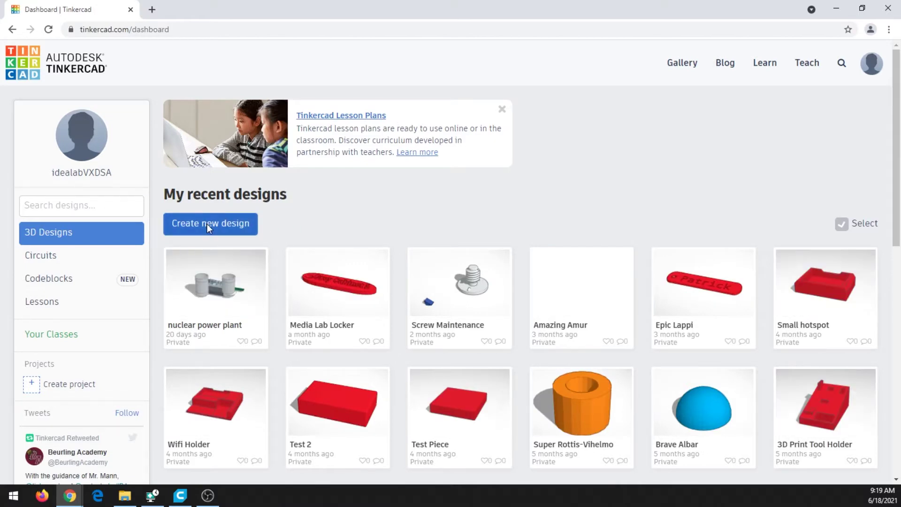
- Create a new design, Surprising Bombul-Lappi, keeping Basic Shapes as the shape category
left_click(220, 224)
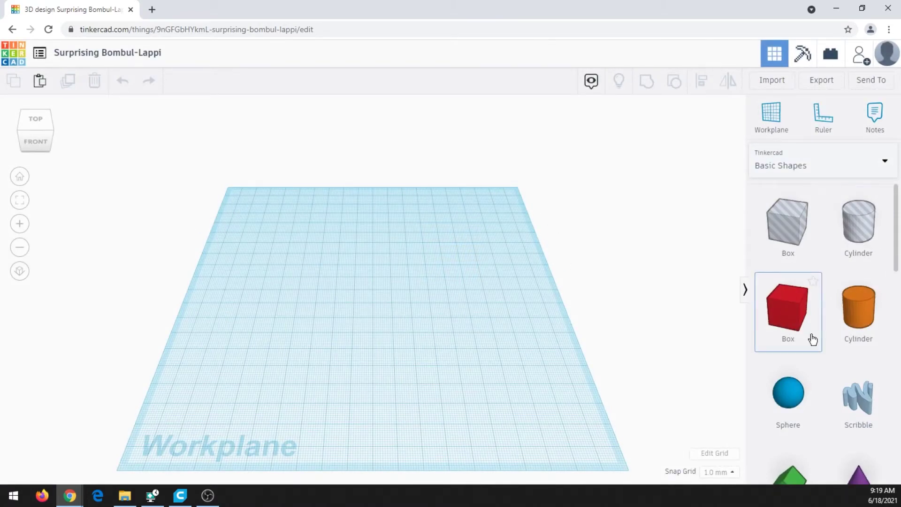
scroll(833, 245, "down", 3)
scroll(834, 244, "down", 8)
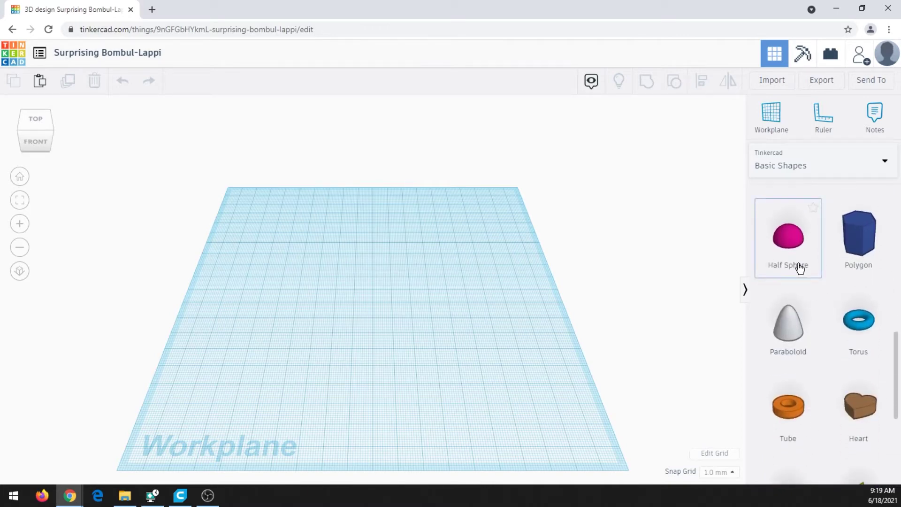
scroll(803, 263, "up", 10)
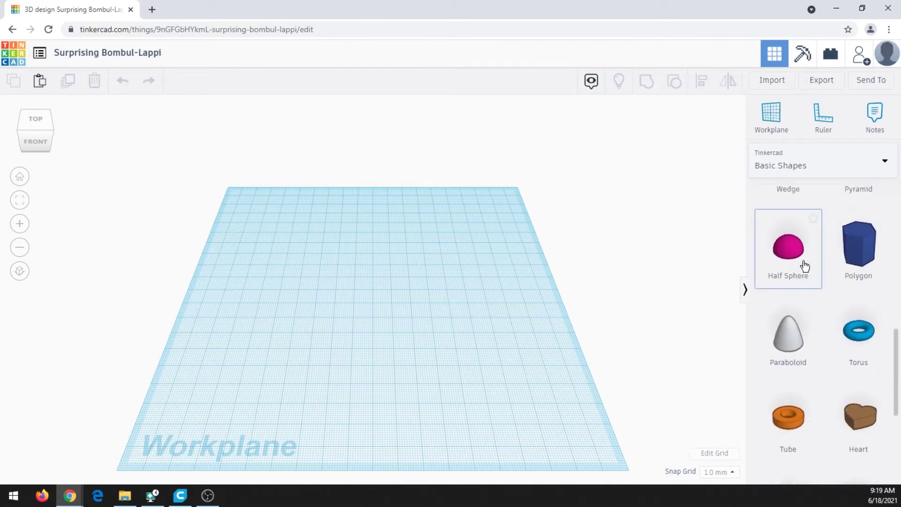
left_click(884, 164)
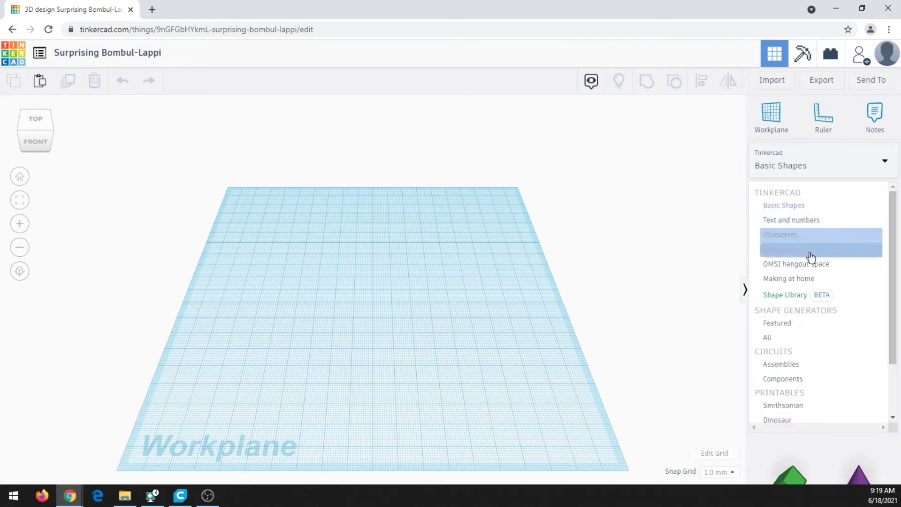
left_click(796, 213)
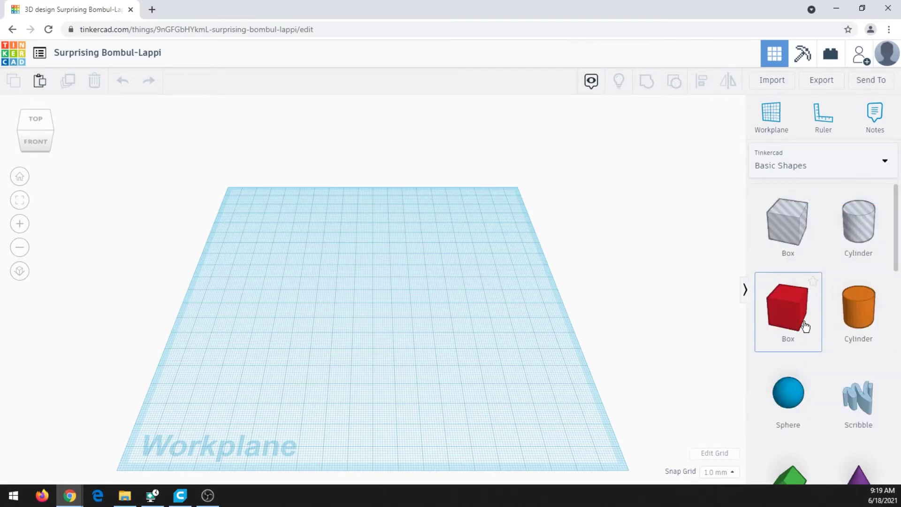
scroll(839, 291, "down", 1)
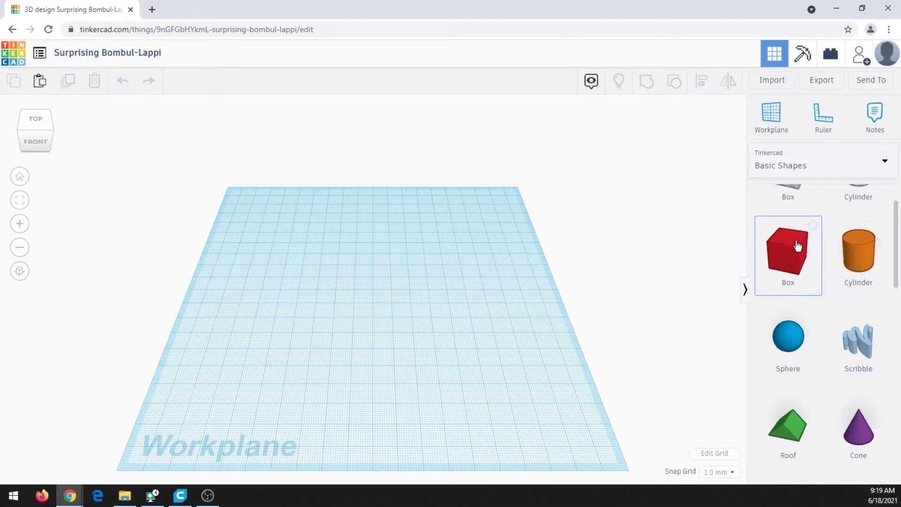
- Place a box, cylinder, hexagonal prism, heart and star from Basic Shapes on the workplane
left_click_drag(784, 252, 353, 272)
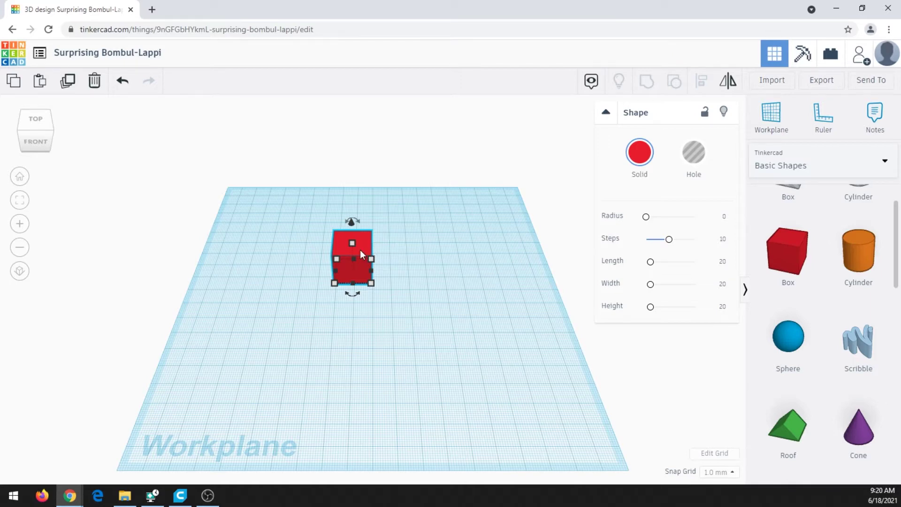
left_click_drag(858, 251, 460, 274)
scroll(837, 277, "down", 2)
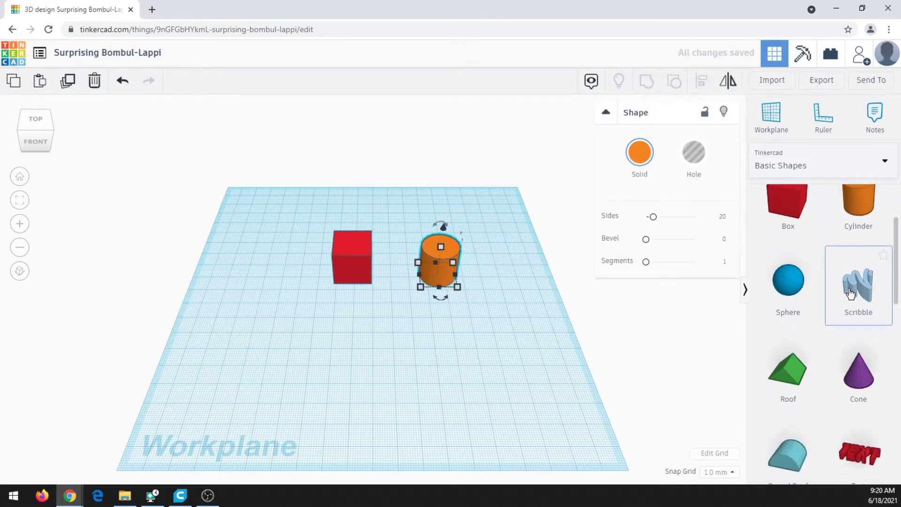
scroll(858, 292, "down", 8)
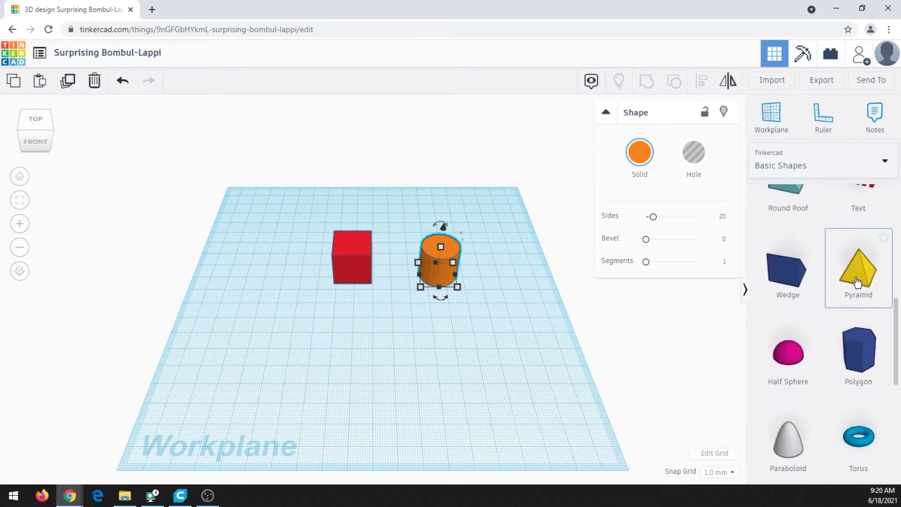
left_click_drag(861, 288, 499, 265)
scroll(859, 328, "down", 2)
left_click_drag(856, 301, 493, 319)
left_click_drag(860, 385, 540, 398)
scroll(821, 342, "down", 2)
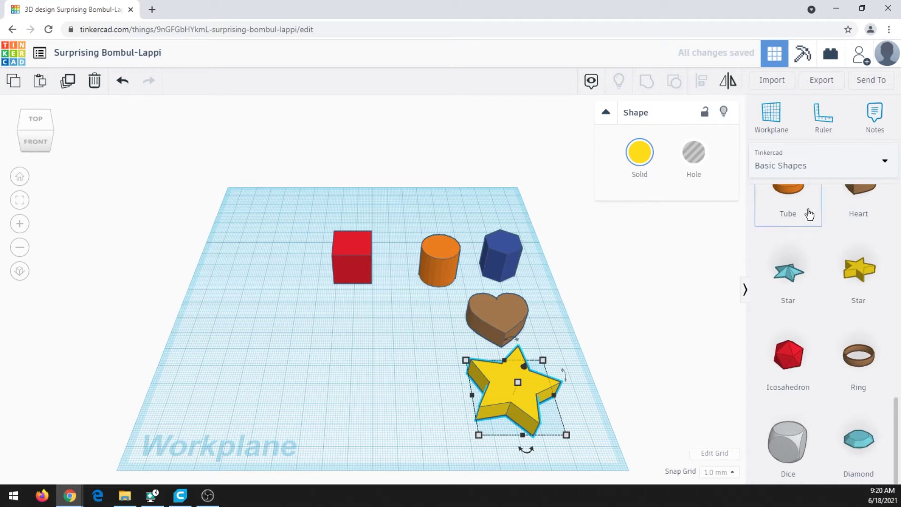
- Switch the catalogue to Text and numbers and place a letter B left of the star
left_click(841, 168)
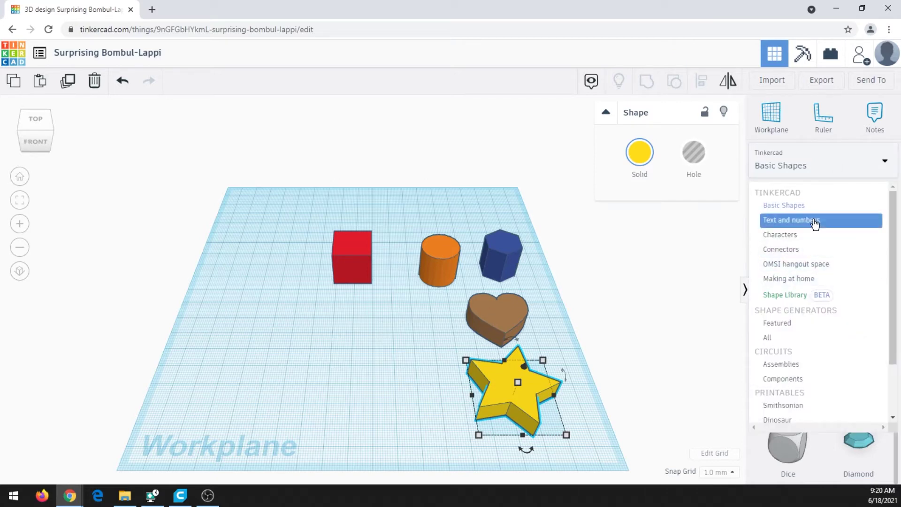
left_click(811, 221)
left_click_drag(797, 315, 402, 371)
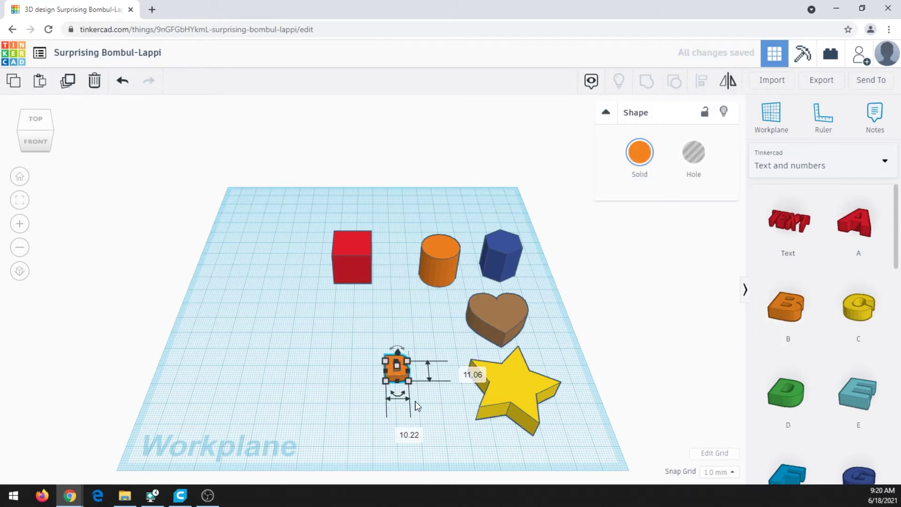
left_click(385, 375)
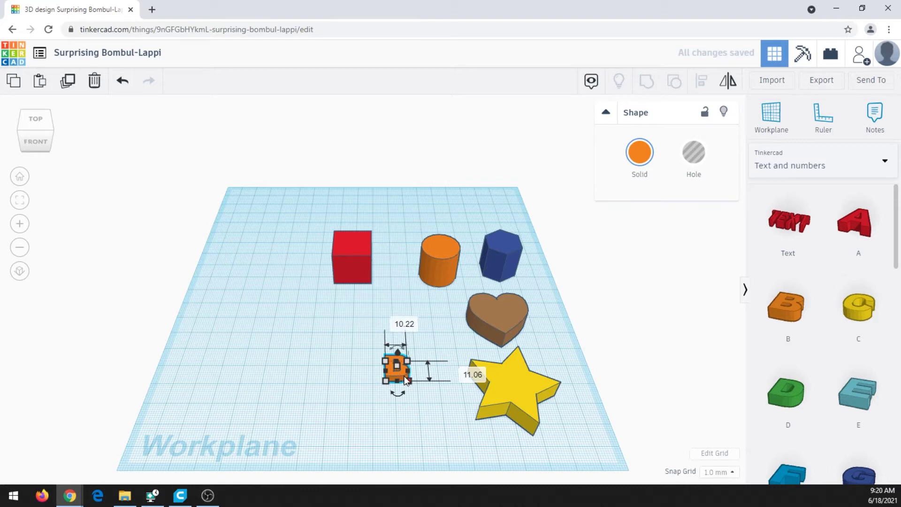
left_click(355, 254)
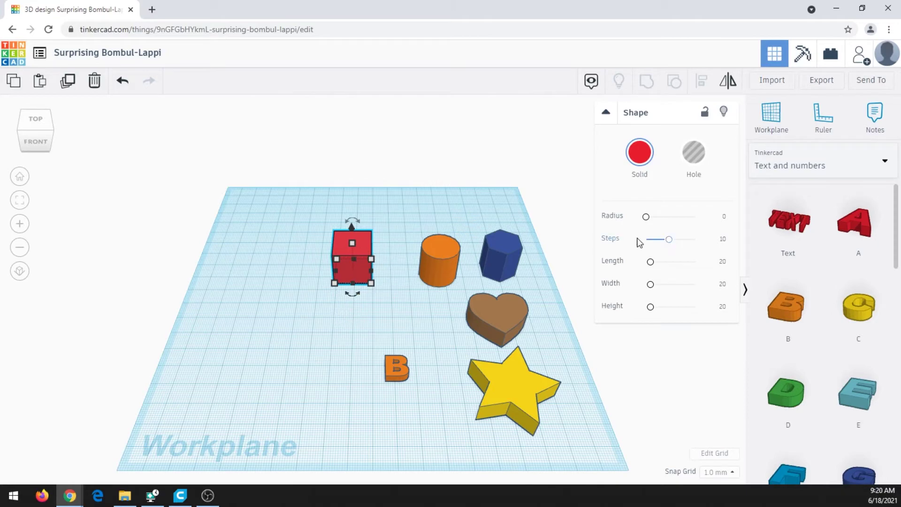
scroll(361, 288, "up", 1)
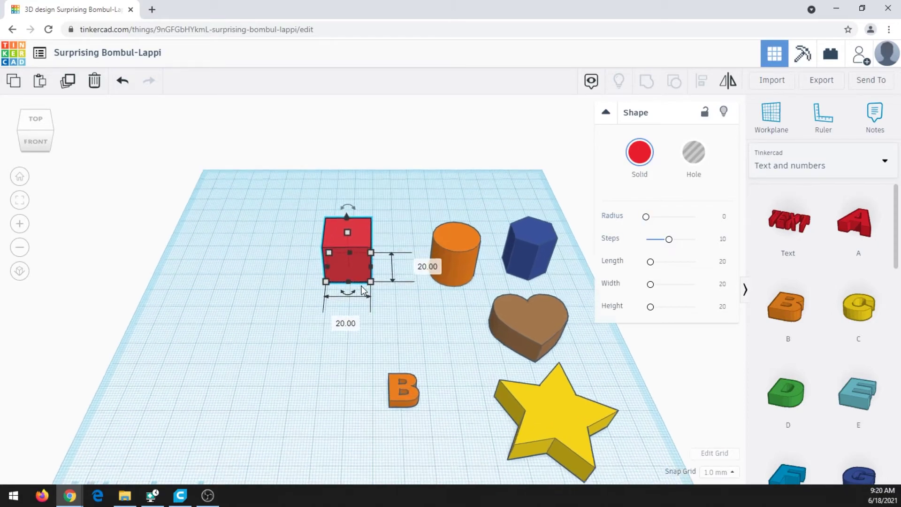
scroll(362, 289, "up", 5)
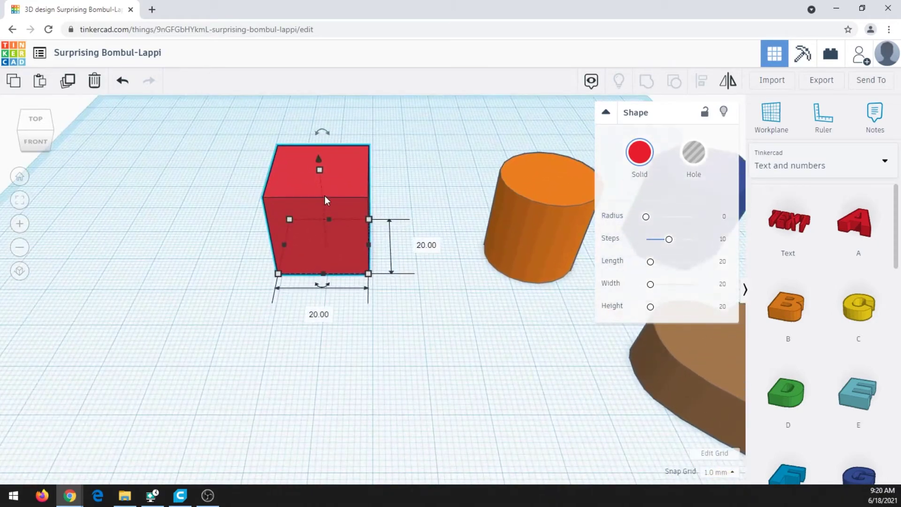
- Resize the red box to about 26.5 × 33.4 × 17.3 and give the cylinder 64 sides, no bevel
left_click_drag(645, 217, 650, 310)
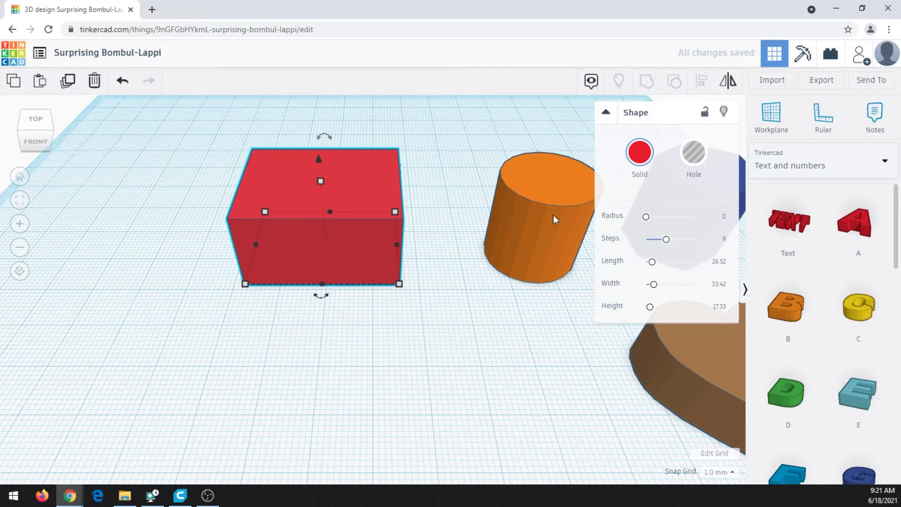
left_click(555, 217)
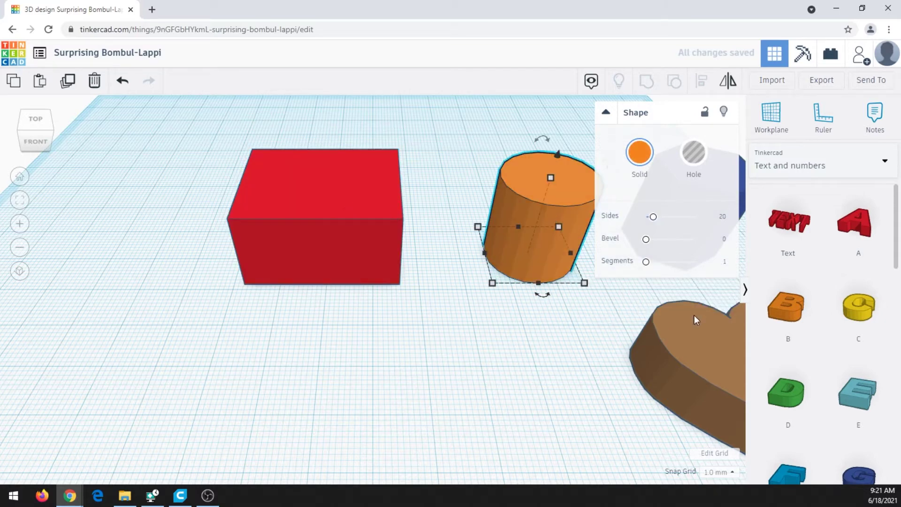
left_click_drag(652, 217, 707, 227)
left_click_drag(648, 242, 631, 246)
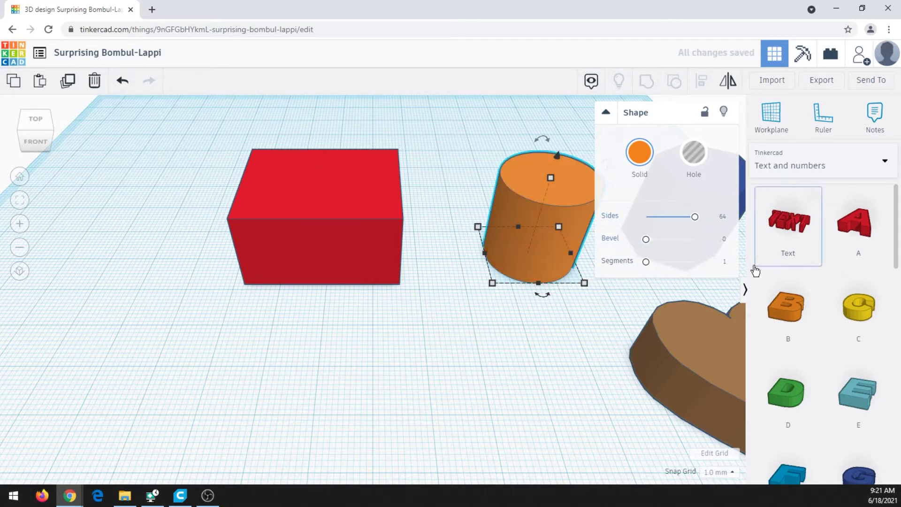
left_click(691, 342)
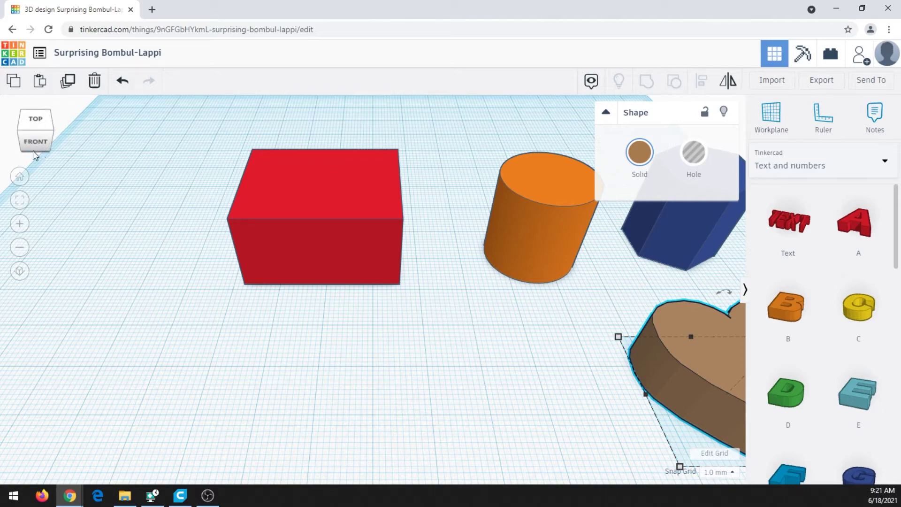
- Reorient, orbit, zoom and pan the view until every shape, including the star, is visible
left_click(51, 143)
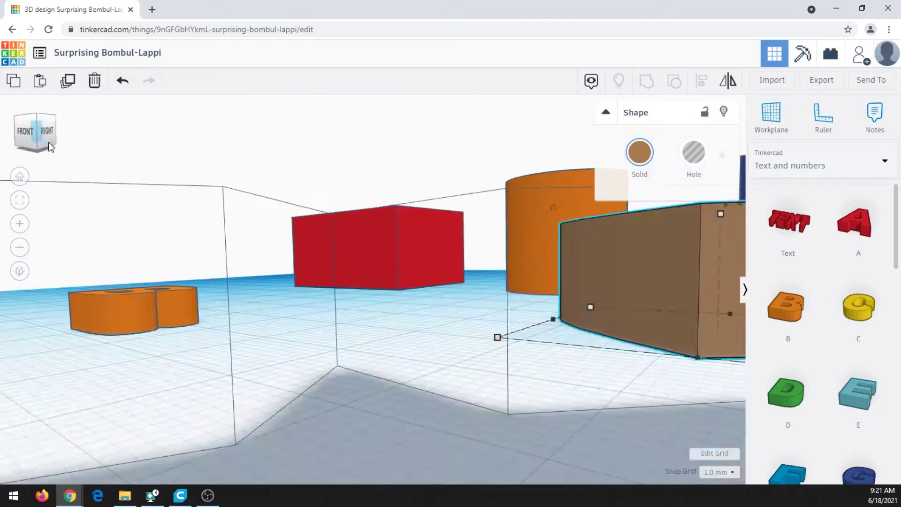
left_click(37, 121)
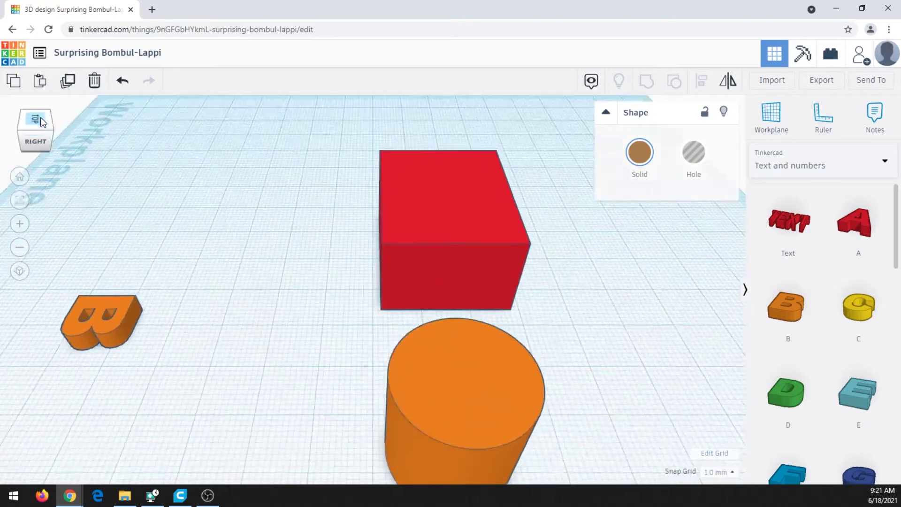
left_click(37, 121)
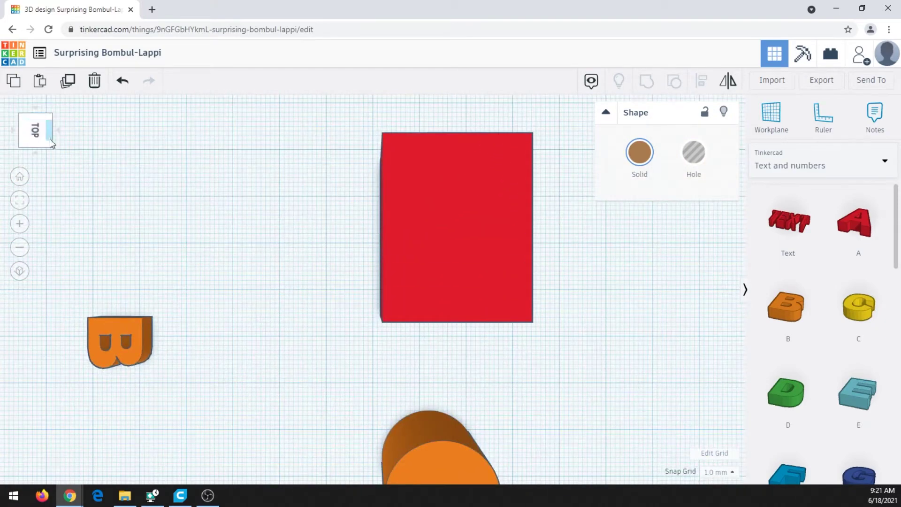
right_click_drag(257, 237, 388, 218)
scroll(387, 215, "down", 4)
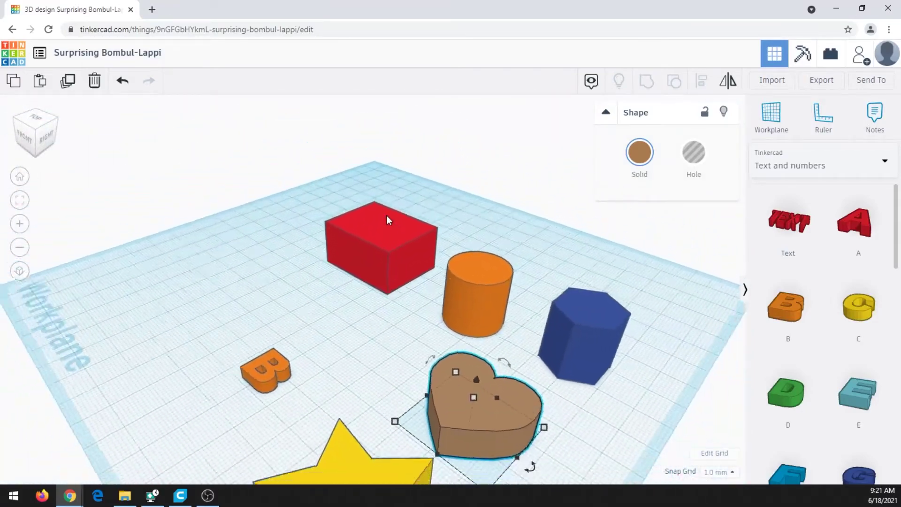
scroll(383, 228, "up", 2)
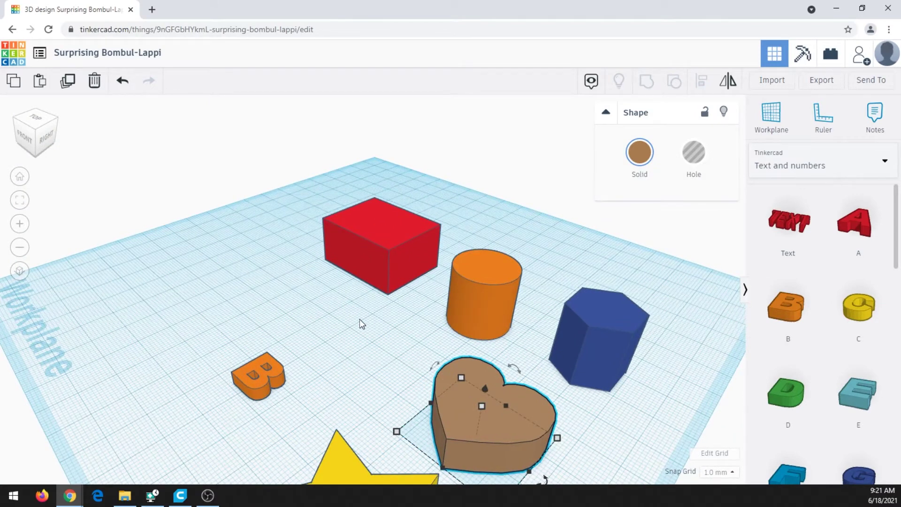
middle_click_drag(329, 313, 277, 228)
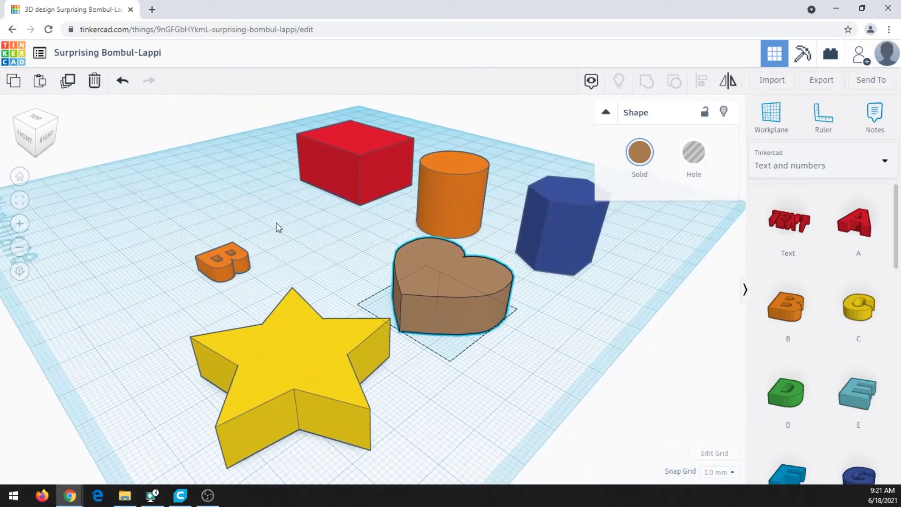
left_click(361, 168)
- Delete the red box, orange cylinder, blue prism, letter B and heart
key("Delete")
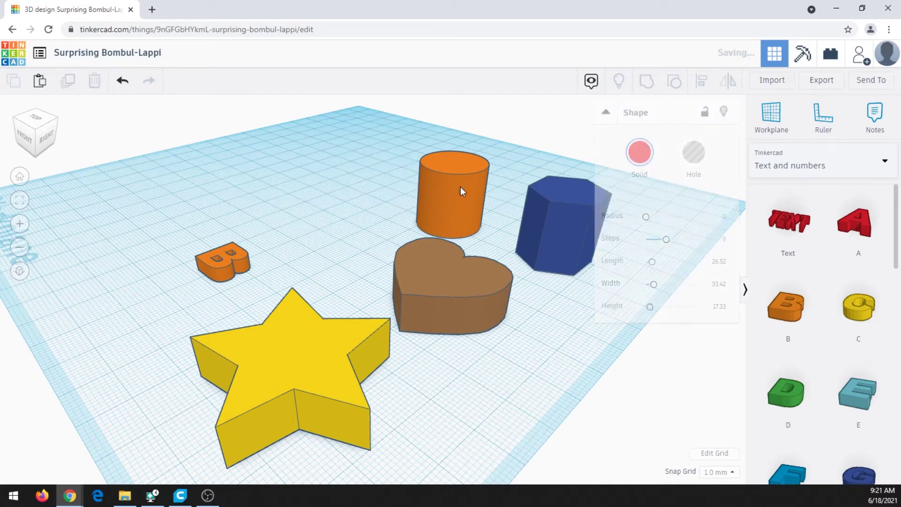
left_click(452, 192)
key("Delete")
left_click(557, 230)
key("Delete")
left_click(235, 263)
key("Delete")
left_click(456, 284)
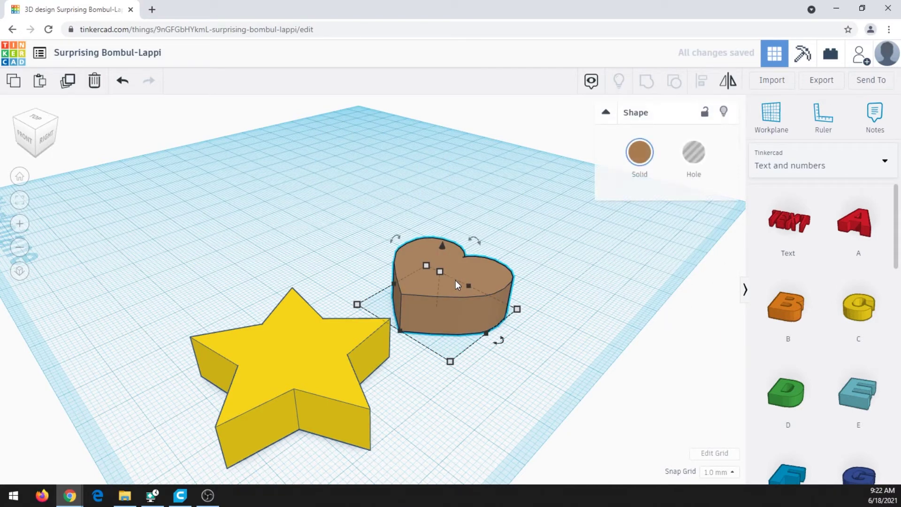
key("Delete")
- Move the yellow star to a new spot on the workplane
left_click(321, 378)
left_click_drag(329, 369, 348, 351)
left_click_drag(358, 349, 360, 294)
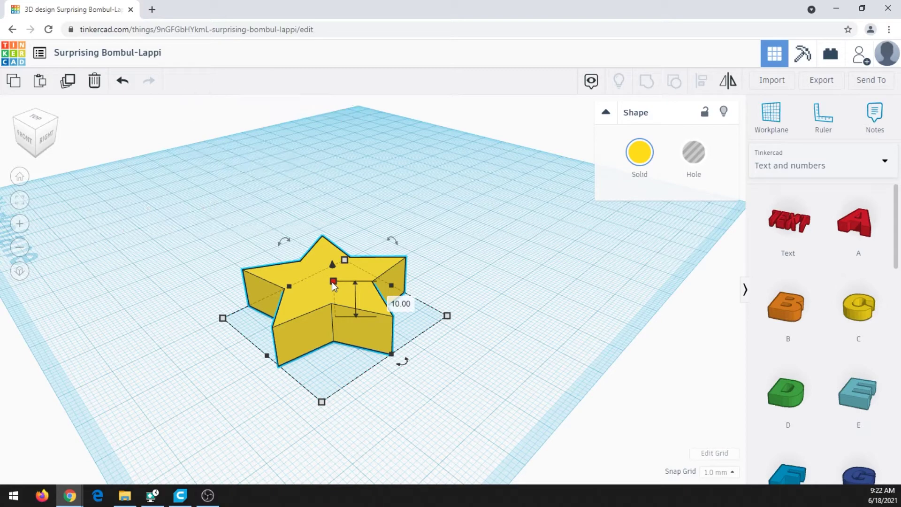
- Lower the star's height from 10.00 mm to 3 mm
right_click_drag(349, 291, 411, 256)
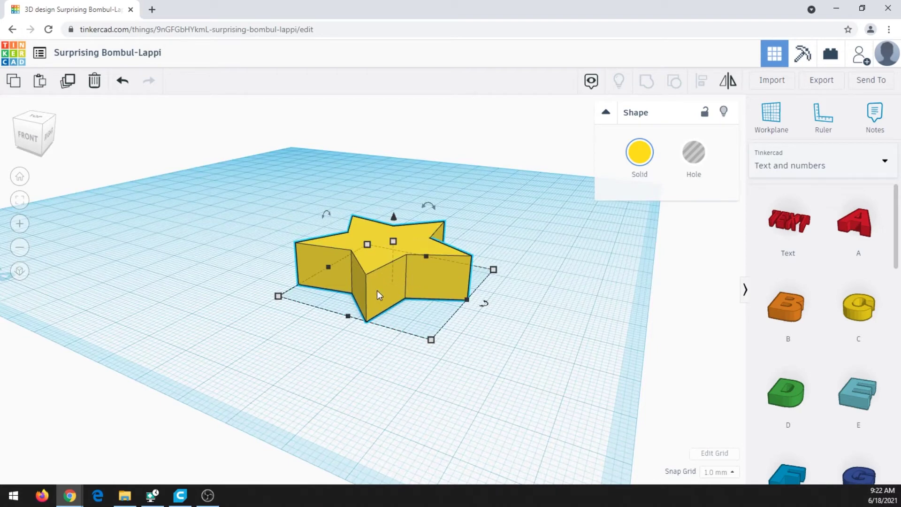
right_click_drag(377, 290, 402, 283)
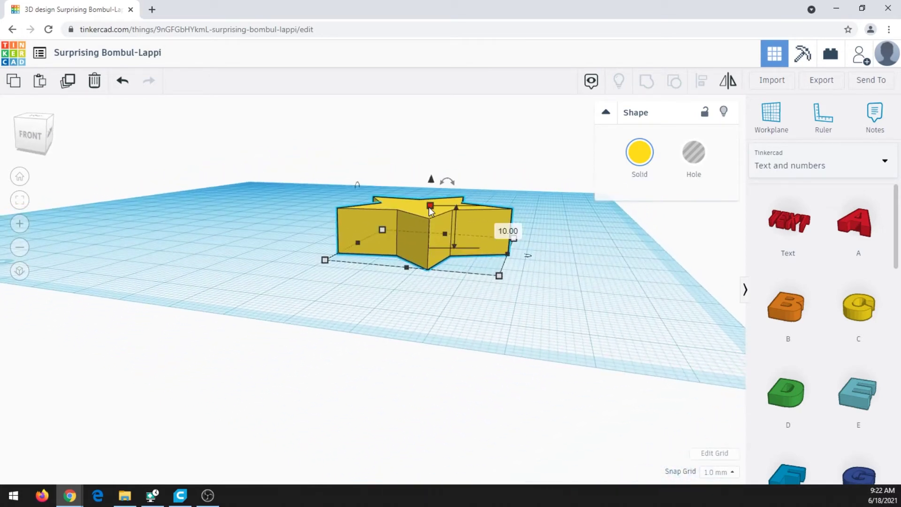
left_click_drag(430, 207, 431, 221)
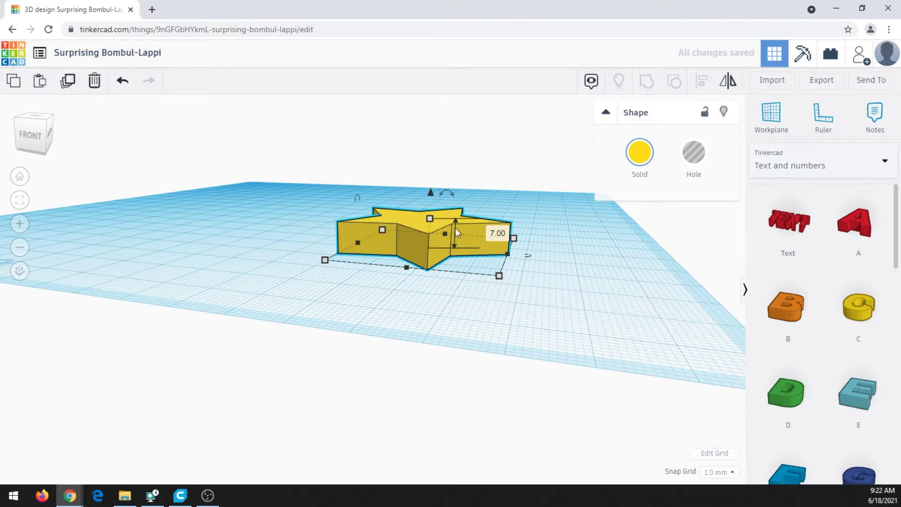
left_click(496, 234)
type("3")
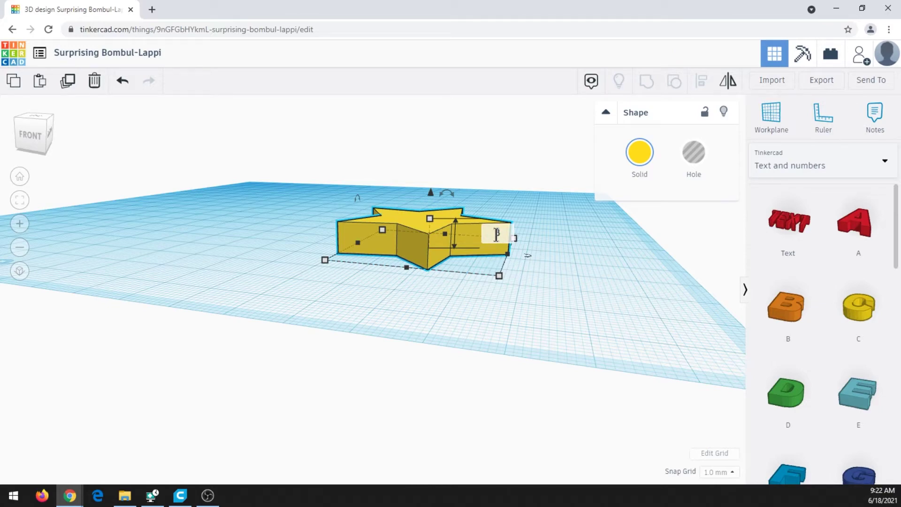
key("Return")
right_click_drag(426, 296, 366, 318)
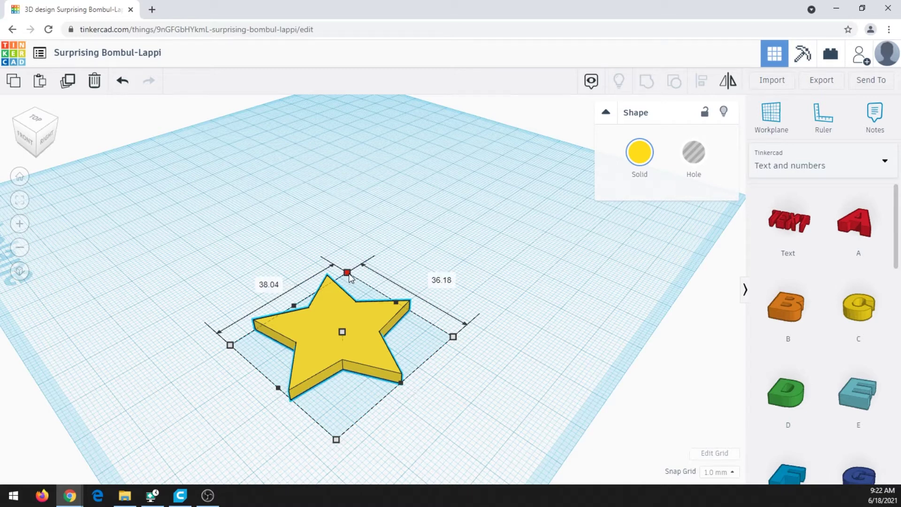
- Scale the flat star from its corner to about 43.04 × 42.00 mm
left_click_drag(349, 269, 348, 258)
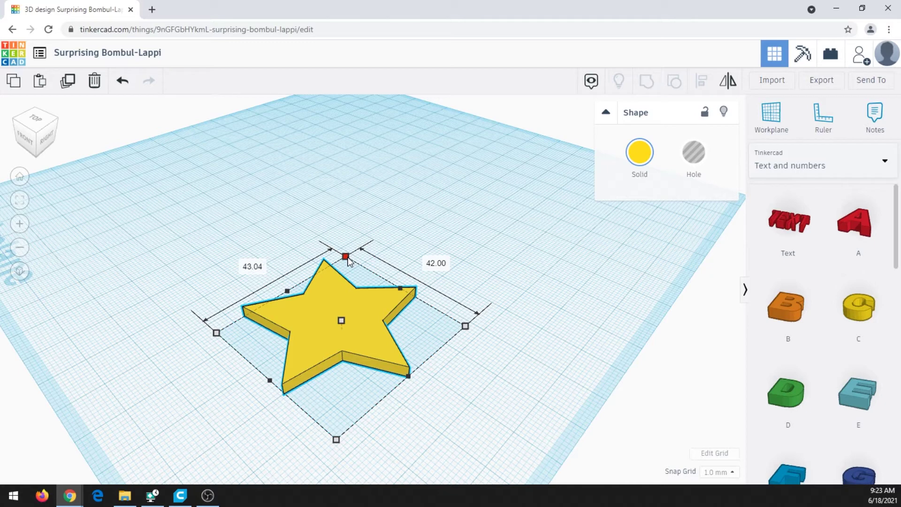
left_click_drag(347, 259, 347, 258)
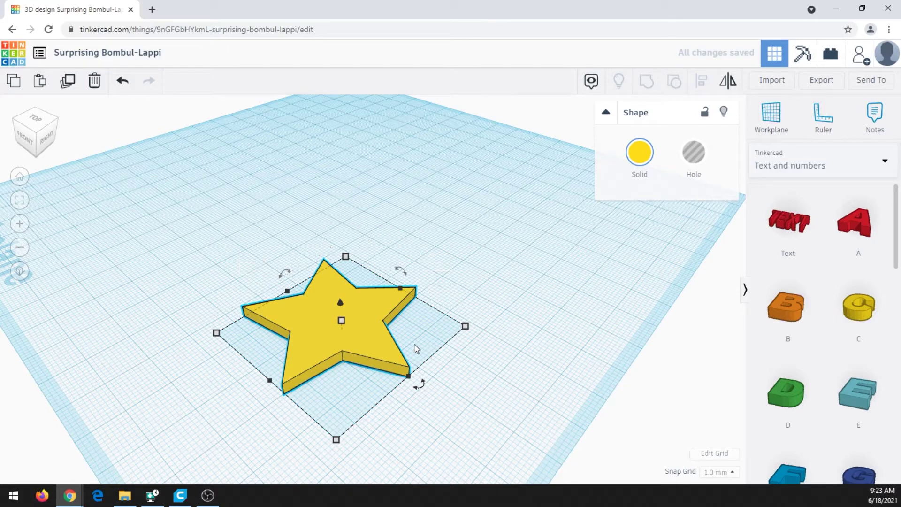
right_click_drag(393, 236, 382, 272)
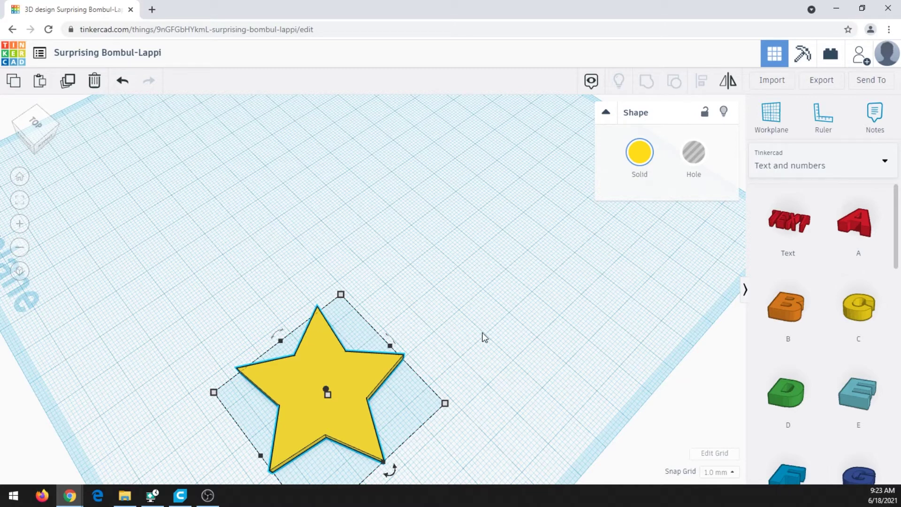
- Switch the library to Basic Shapes and drop a hole cylinder near the star
left_click(830, 165)
left_click(797, 209)
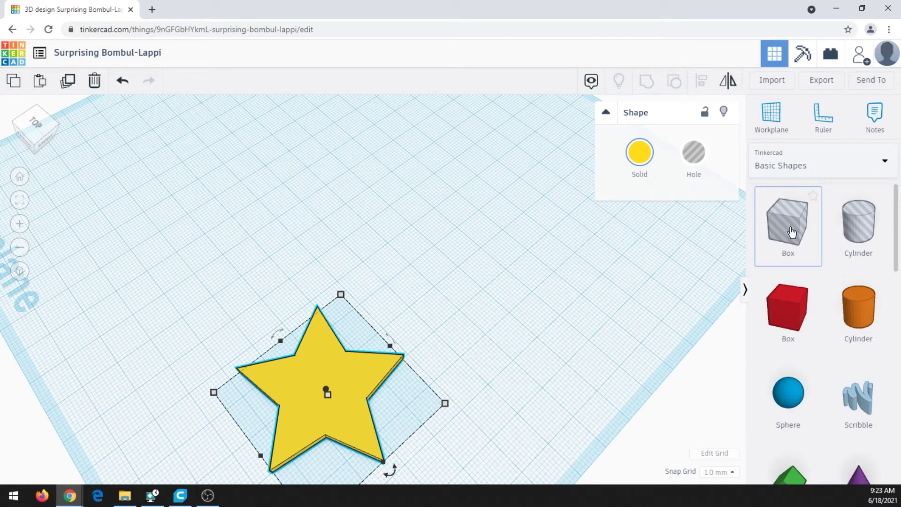
left_click_drag(854, 230, 365, 290)
right_click_drag(427, 345, 442, 274)
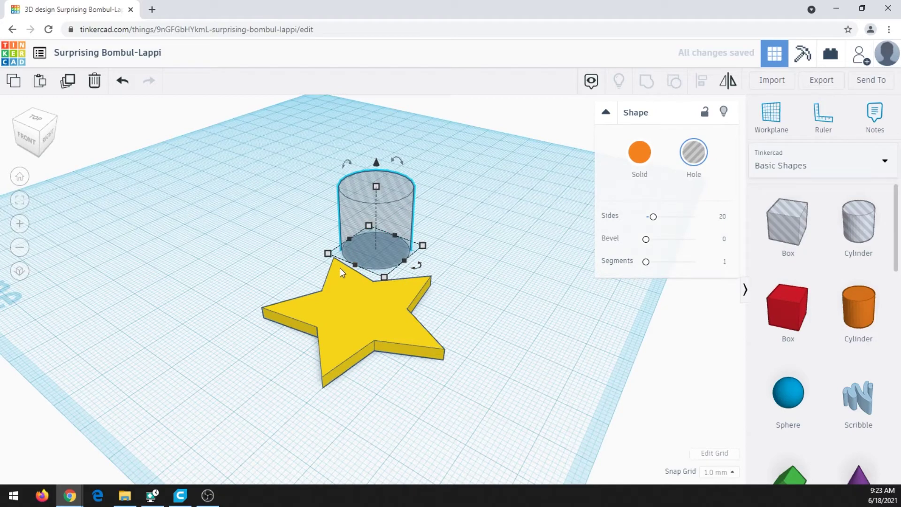
right_click_drag(289, 277, 397, 250)
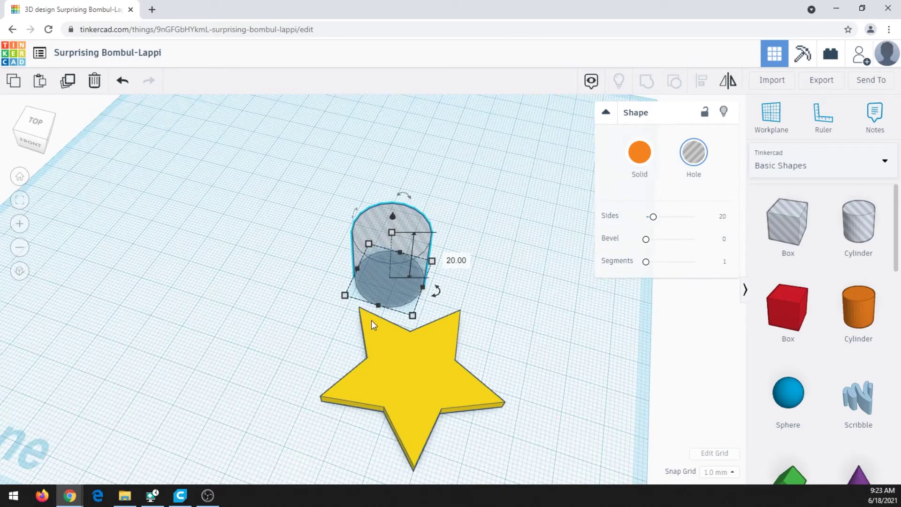
right_click_drag(321, 331, 351, 281)
- Shrink the hole cylinder to 3 × 3 mm and move it onto the star's top point
left_click_drag(352, 279, 419, 257)
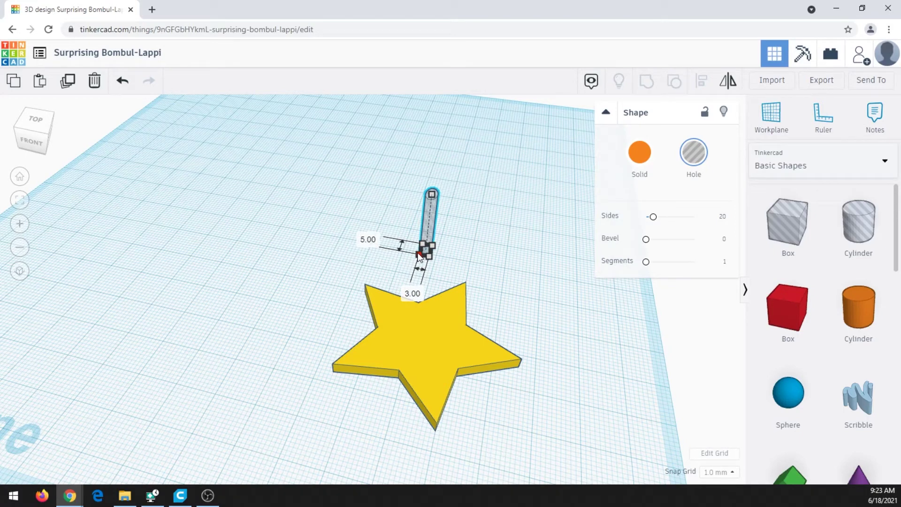
left_click_drag(419, 256, 419, 255)
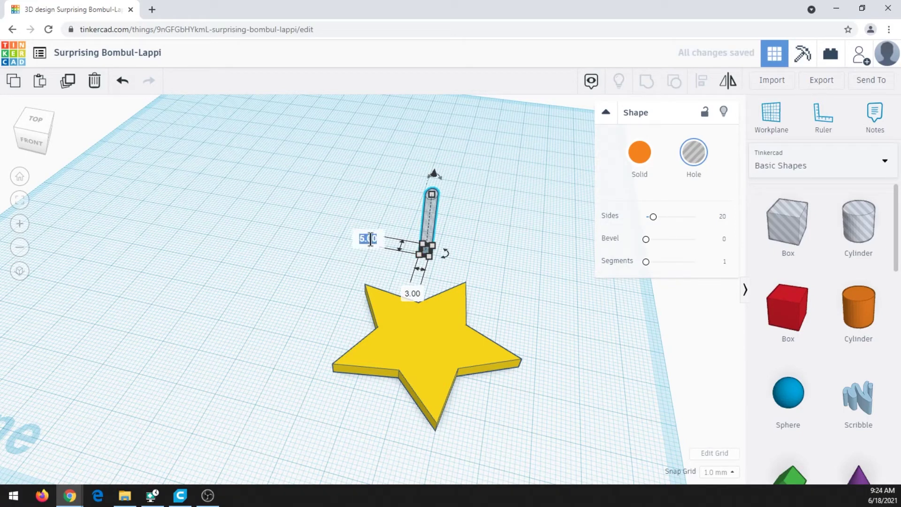
type("3")
key("Return")
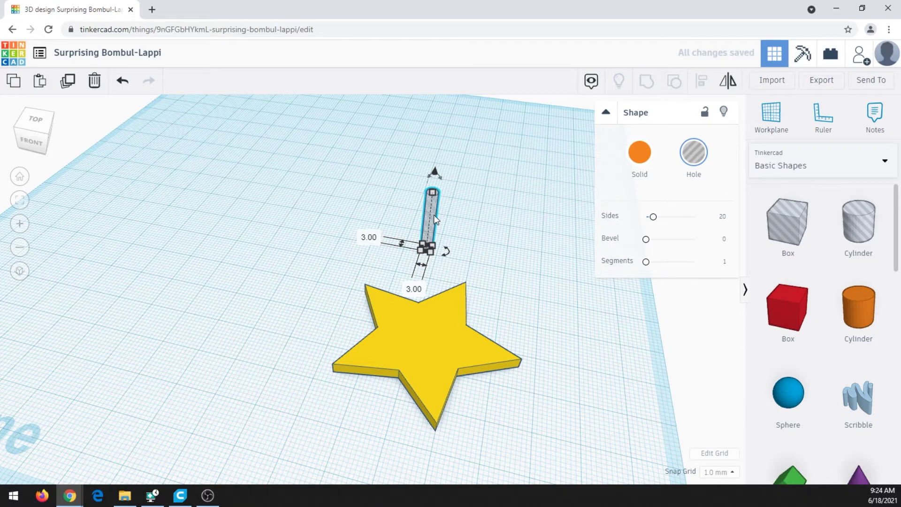
left_click_drag(434, 210, 387, 274)
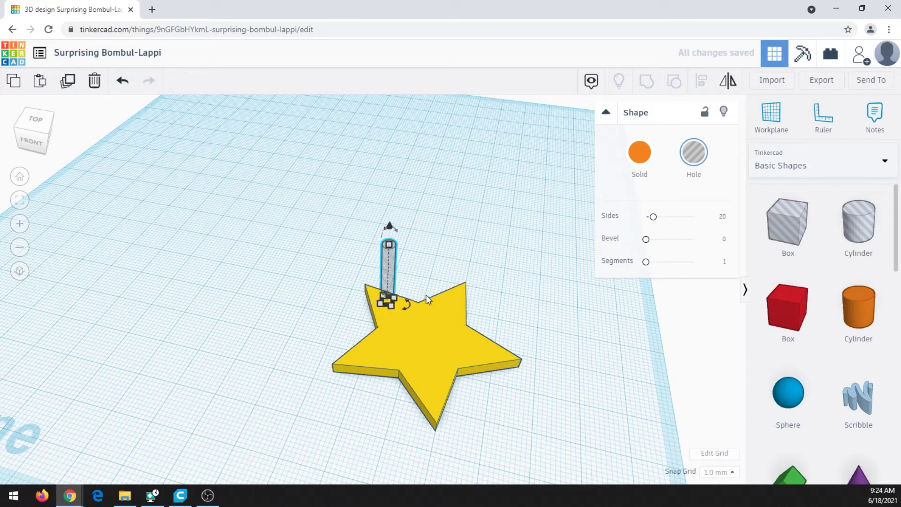
- Nudge the hole cylinder and set the snap grid to 0.25 mm
key("Up")
key("Up")
key("Up")
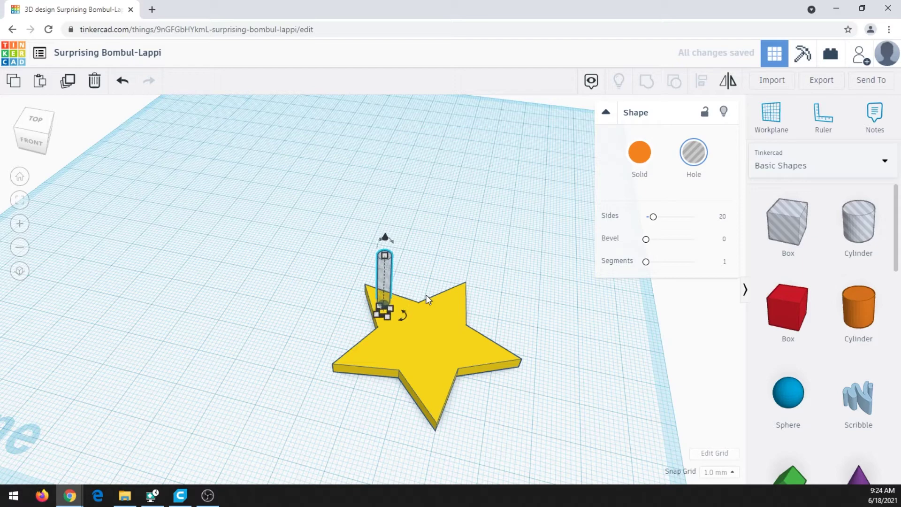
key("Down")
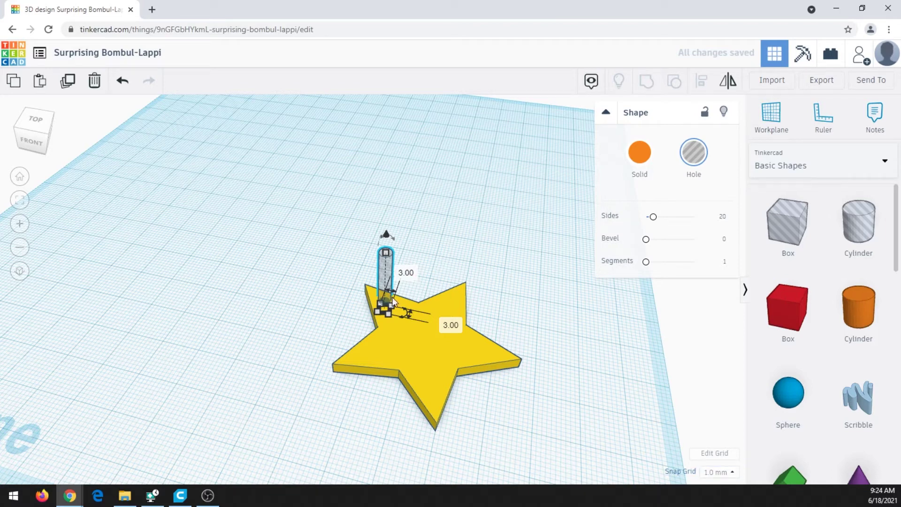
left_click_drag(408, 314, 408, 314)
left_click(731, 473)
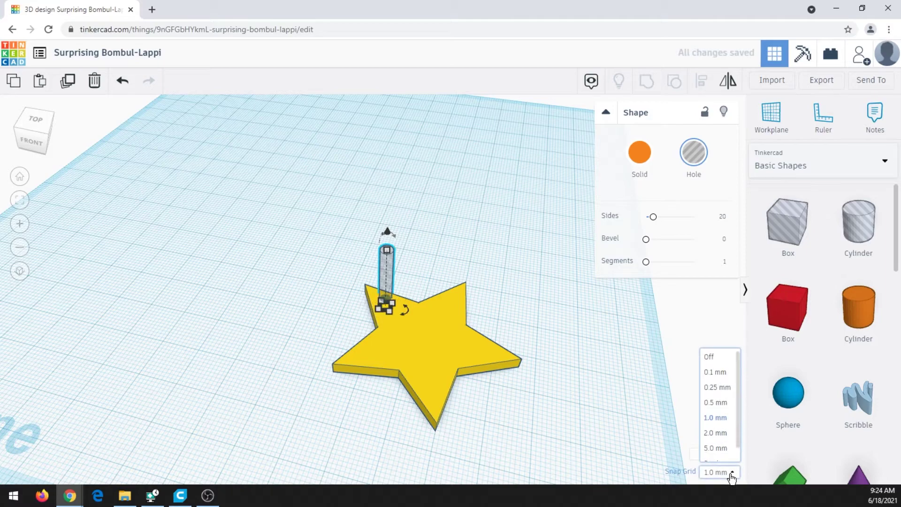
left_click(722, 391)
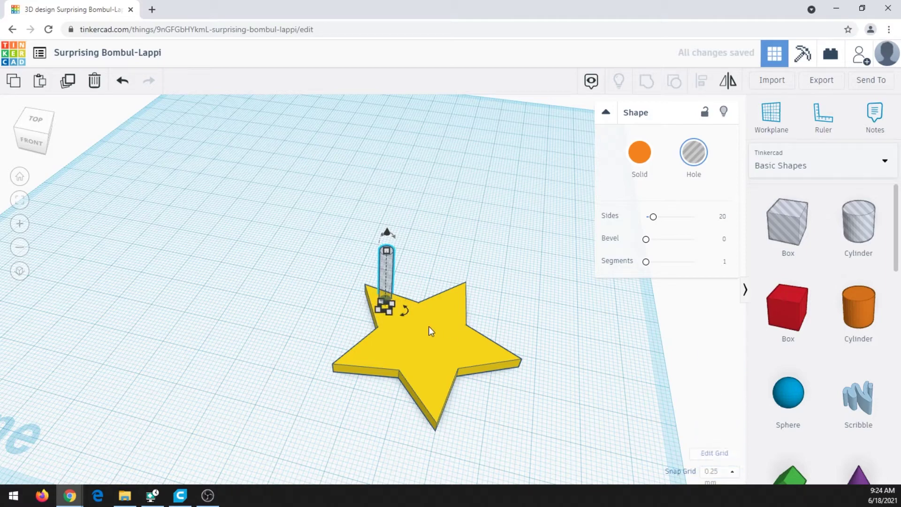
- Nudge the hole into the star's tip and select both the star and hole
right_click_drag(402, 351, 359, 389)
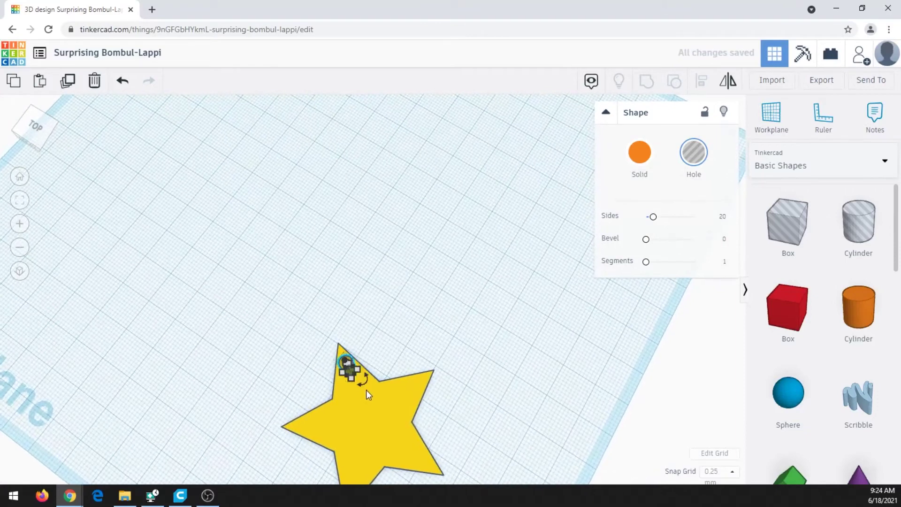
key("Right")
left_click_drag(286, 325, 427, 457)
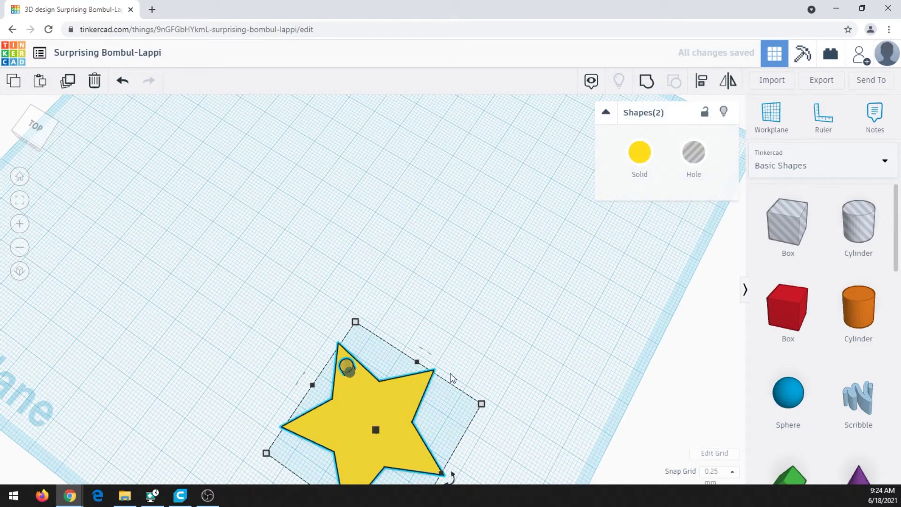
left_click(702, 88)
right_click_drag(464, 312, 394, 299)
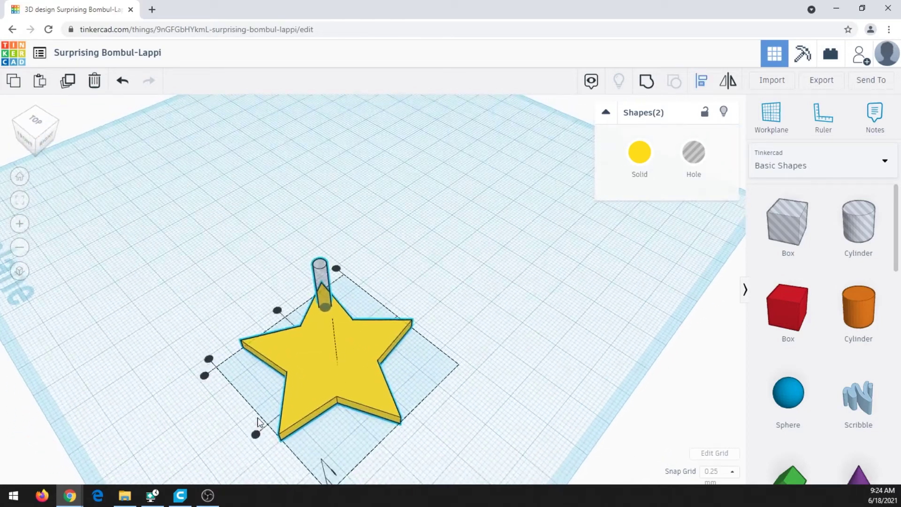
mouse_move(205, 376)
mouse_move(277, 311)
mouse_move(336, 270)
right_click_drag(340, 382, 451, 344)
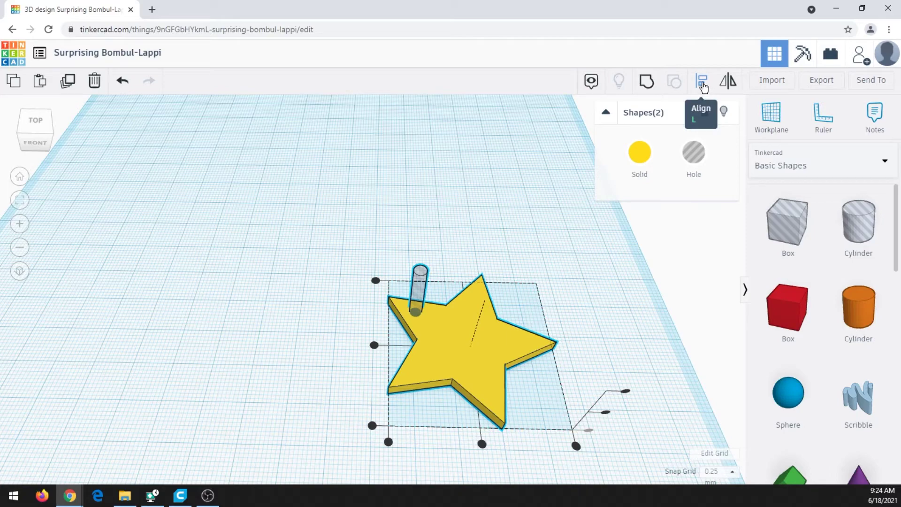
left_click(703, 83)
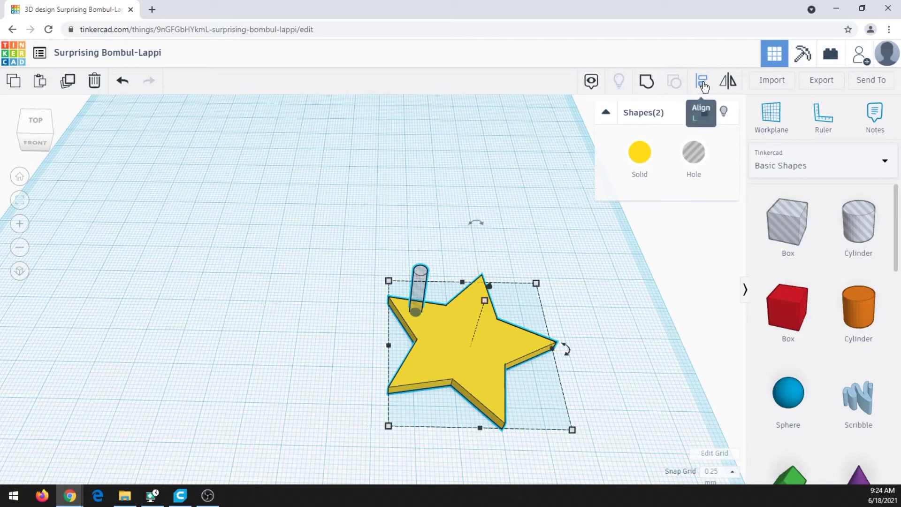
left_click(441, 253)
right_click_drag(440, 253, 376, 305)
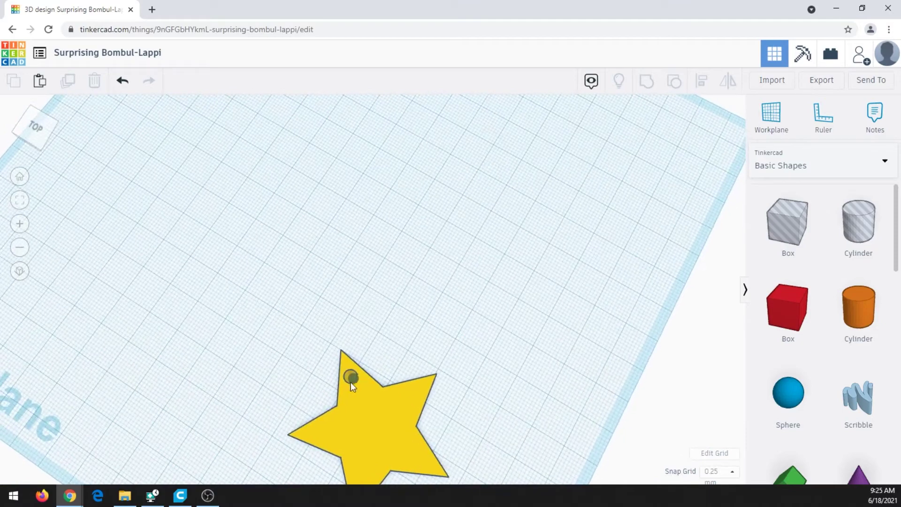
right_click_drag(396, 362, 317, 267)
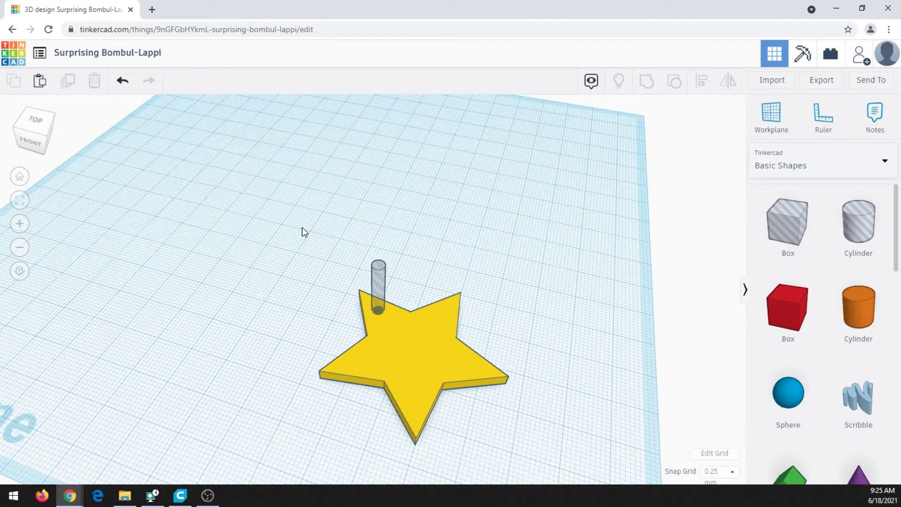
left_click_drag(302, 228, 524, 444)
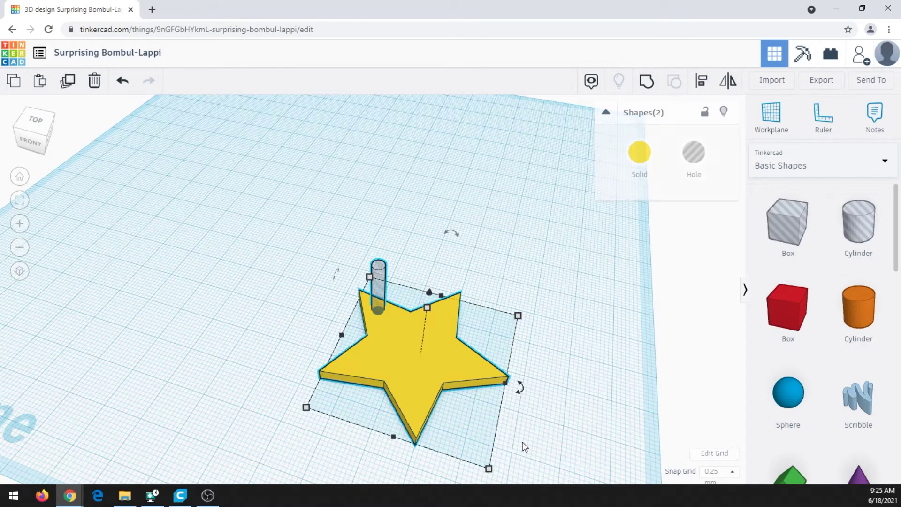
left_click(262, 226)
left_click(380, 305)
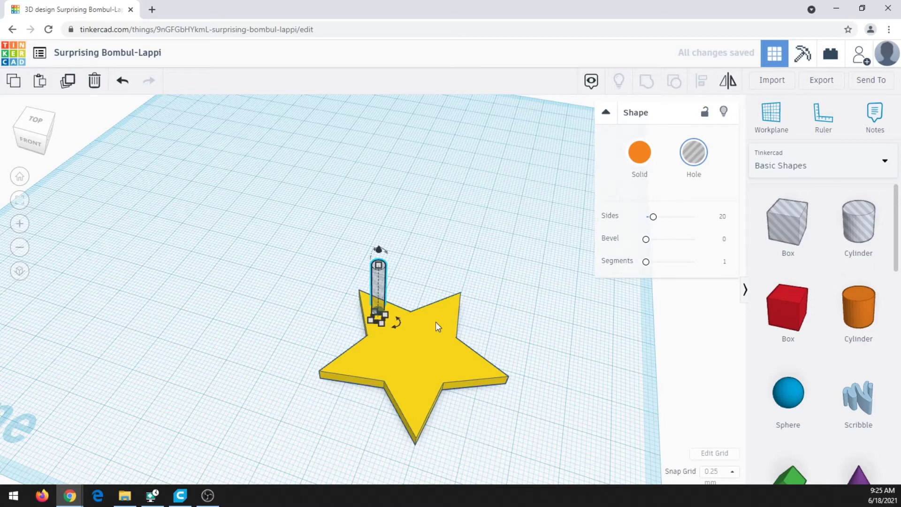
left_click(432, 337, "shift")
left_click_drag(258, 217, 532, 443)
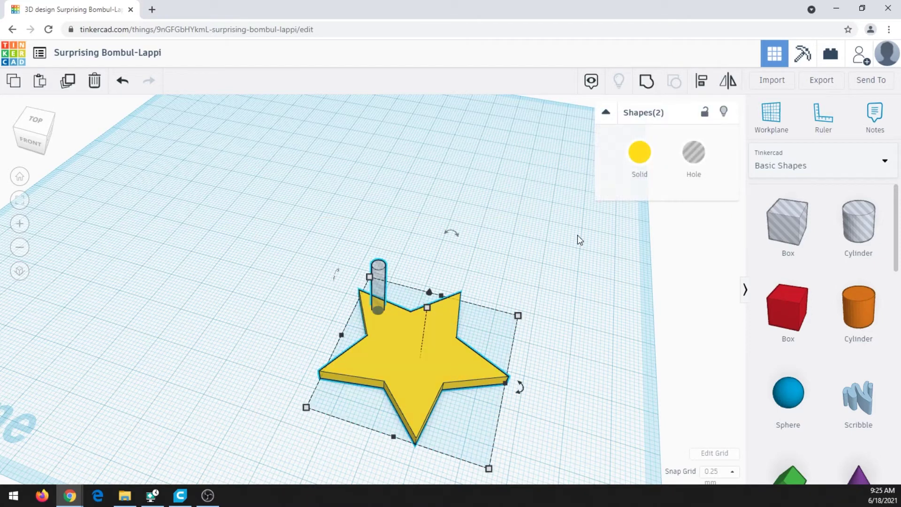
- Group the star and small cylinder into one solid star with a hanging hole, then inspect it
left_click(649, 84)
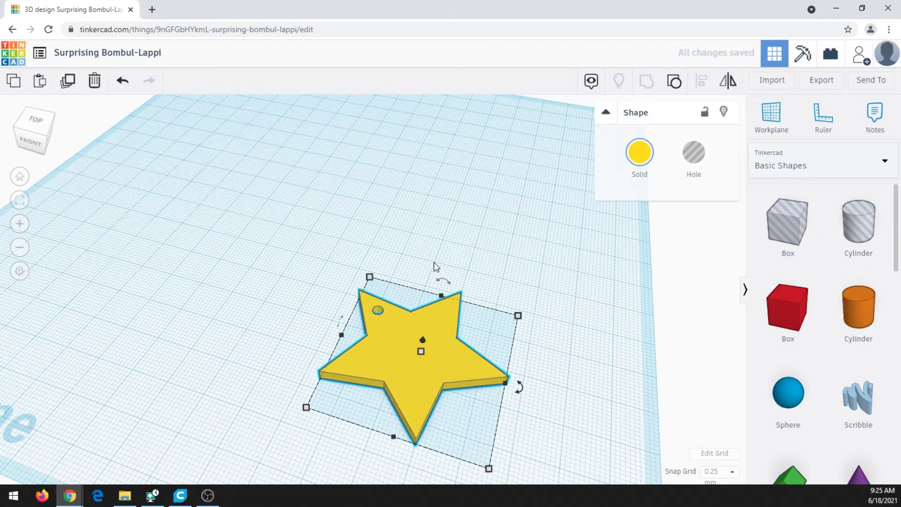
right_click_drag(392, 345, 357, 402)
scroll(363, 390, "up", 4)
scroll(363, 388, "up", 1)
middle_click_drag(348, 441, 382, 348)
scroll(378, 351, "up", 1)
scroll(378, 351, "up", 2)
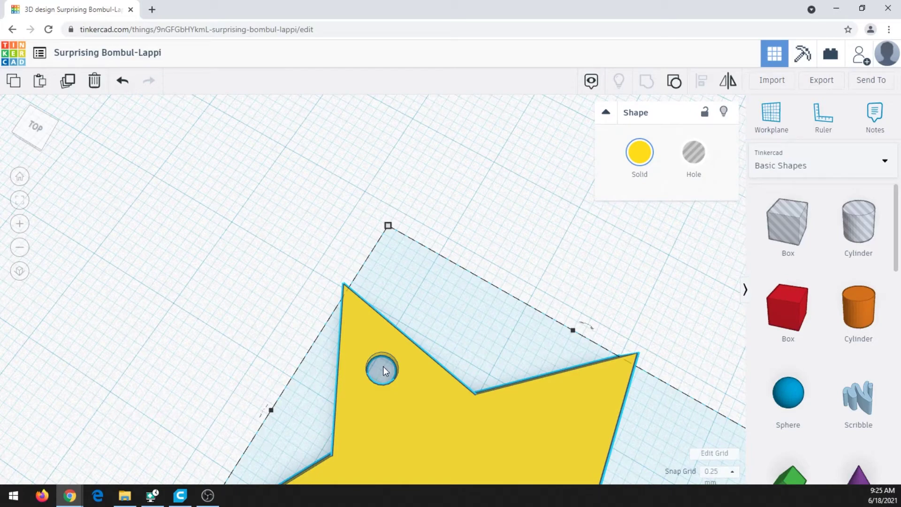
scroll(430, 279, "down", 4)
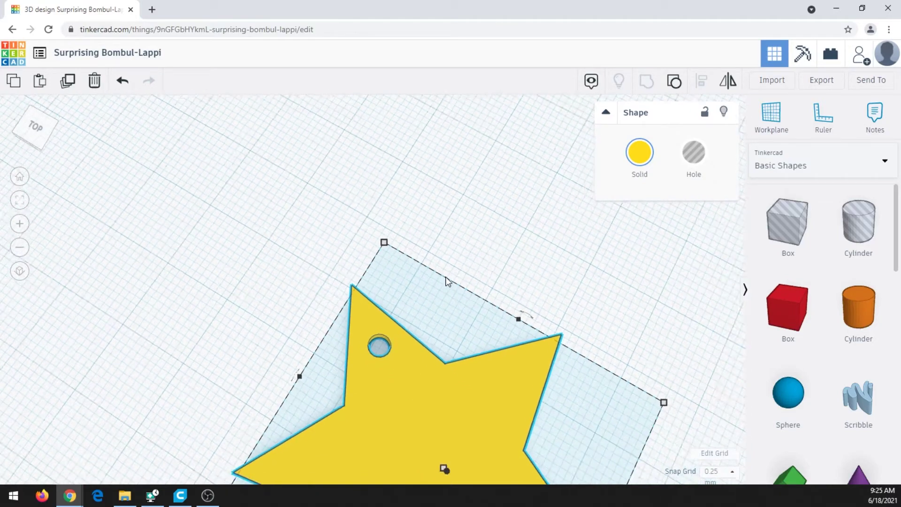
right_click_drag(502, 296, 497, 355)
middle_click_drag(497, 368, 484, 357)
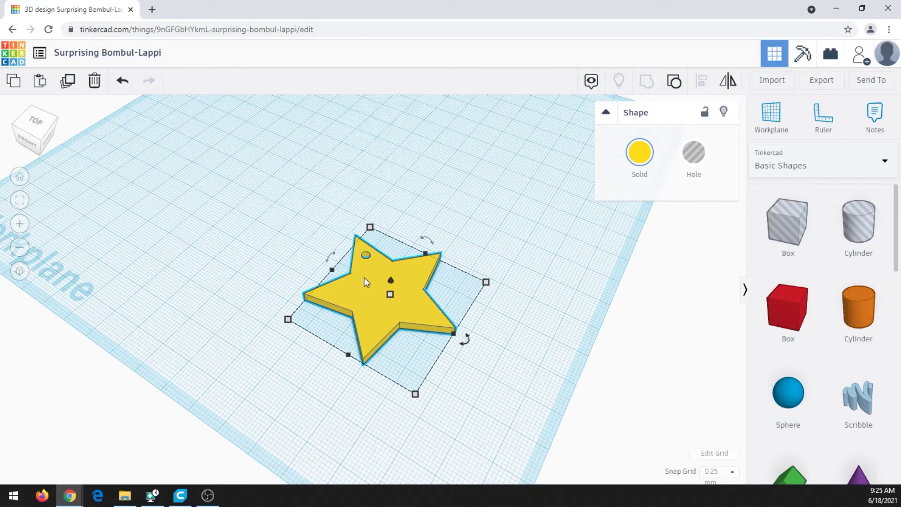
- Duplicate the holed star and place the copy up-left beside the original
left_click(67, 87)
left_click_drag(364, 306, 249, 231)
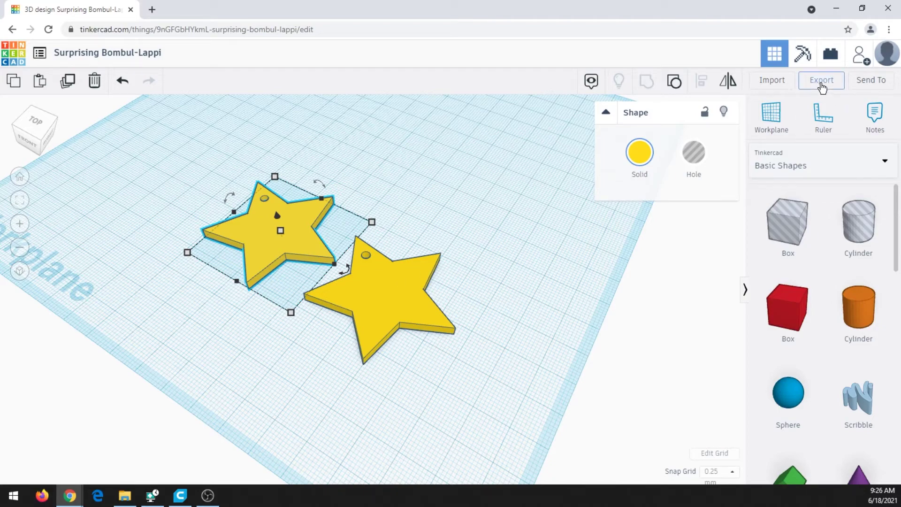
- Export everything in the two-star design as an STL file
left_click(822, 86)
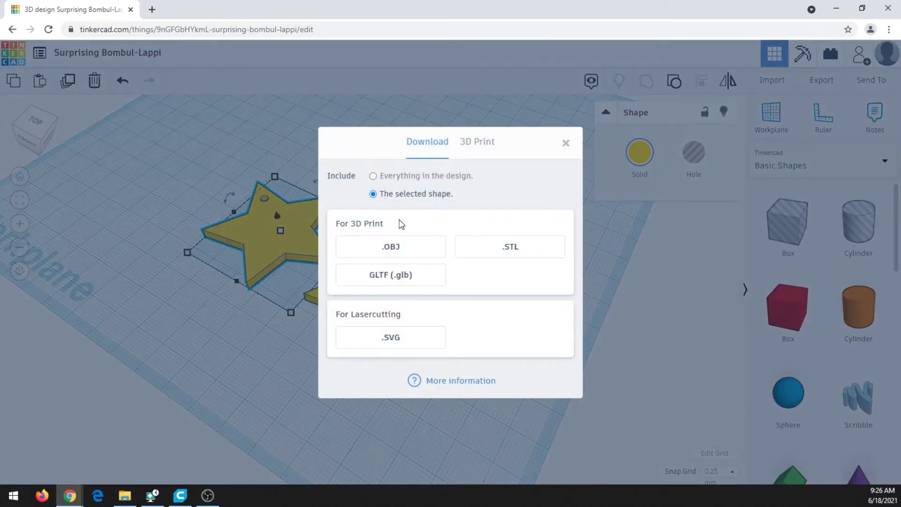
left_click(373, 177)
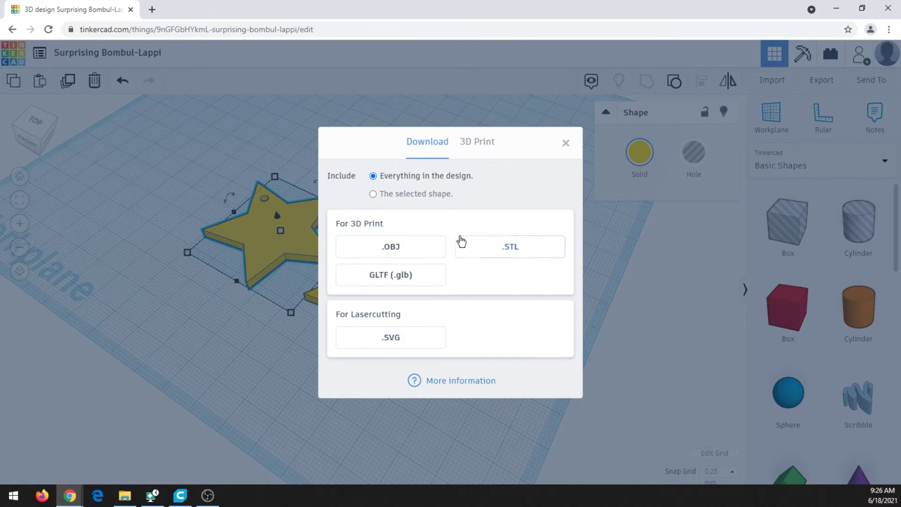
left_click(517, 254)
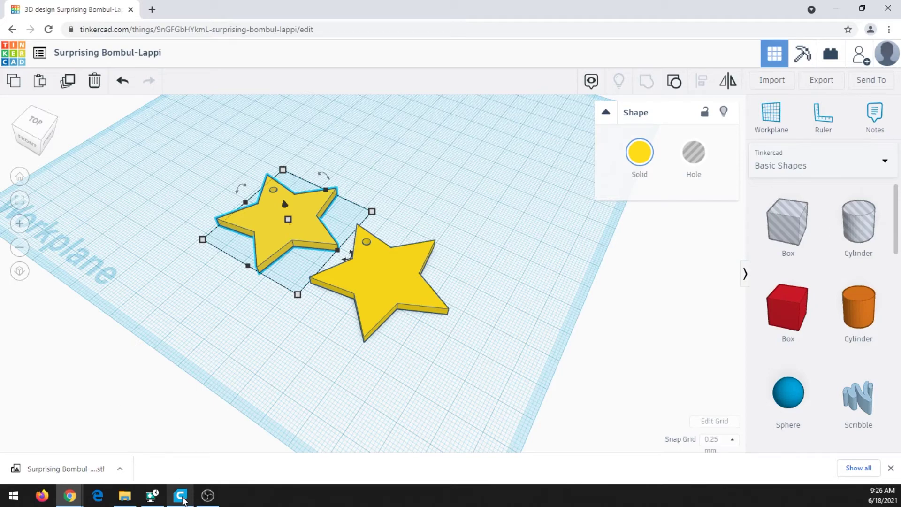
- In Cura, browse non-networked Ultimaker printers (S3, Ultimaker 3), then cancel without adding one
left_click(181, 498)
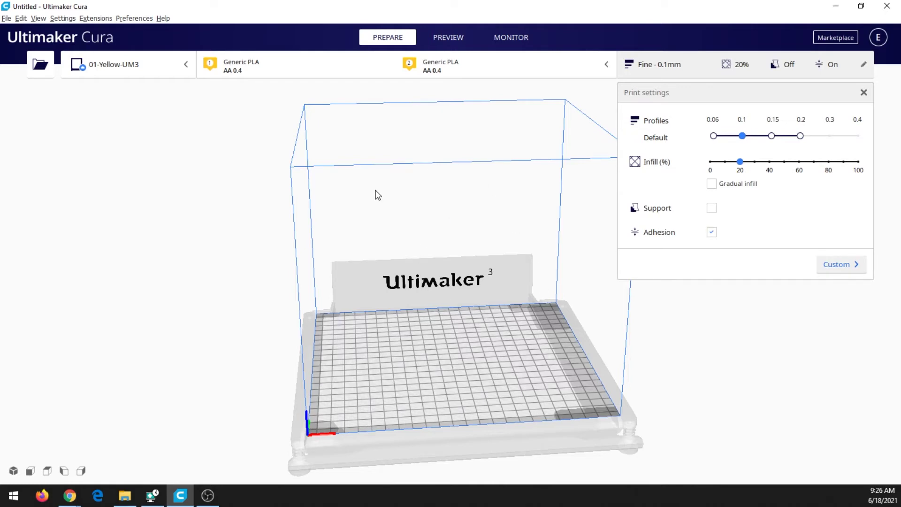
right_click_drag(484, 363, 391, 358)
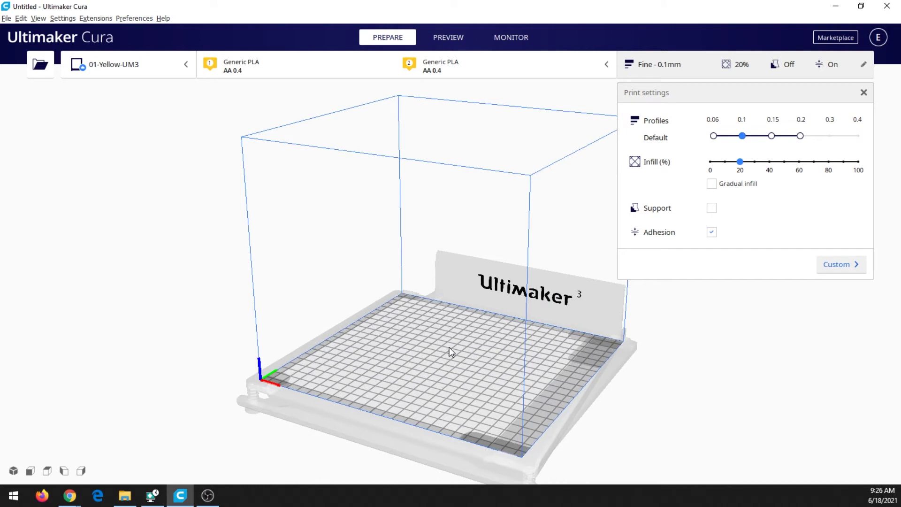
left_click(171, 70)
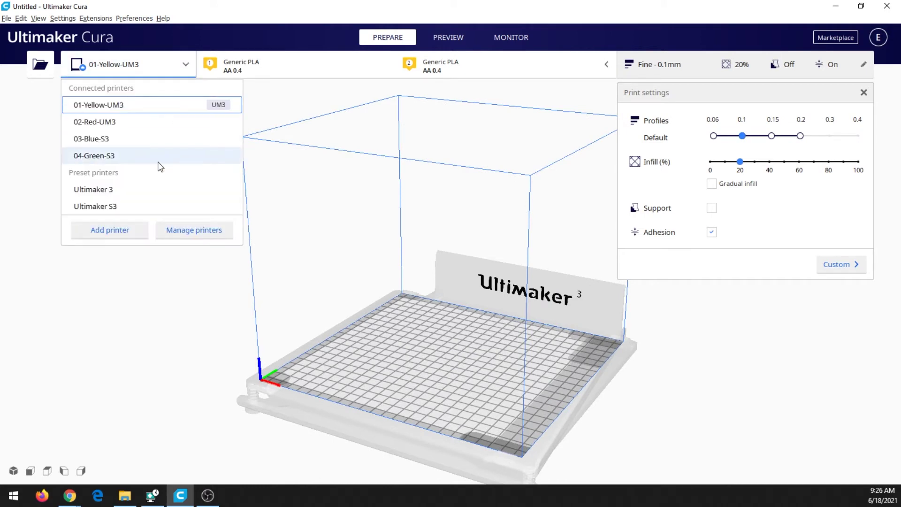
left_click(109, 231)
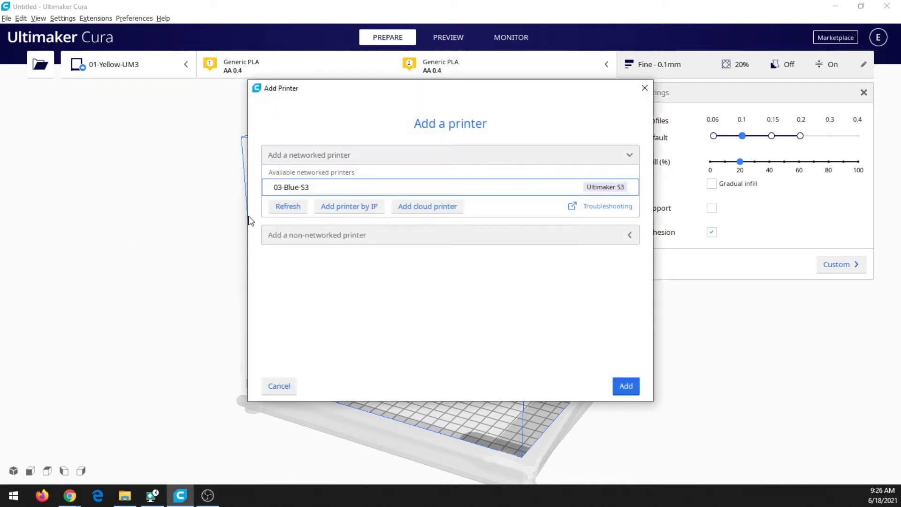
left_click(402, 235)
left_click(291, 226)
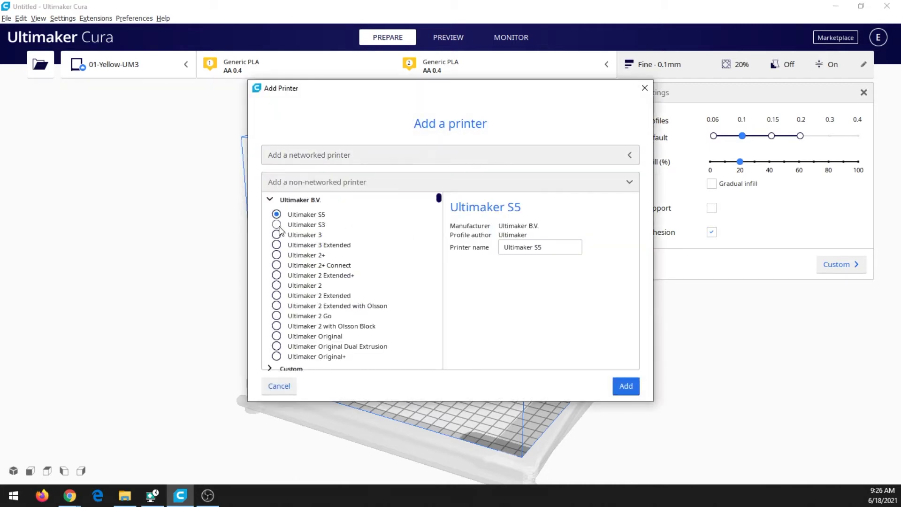
left_click(280, 235)
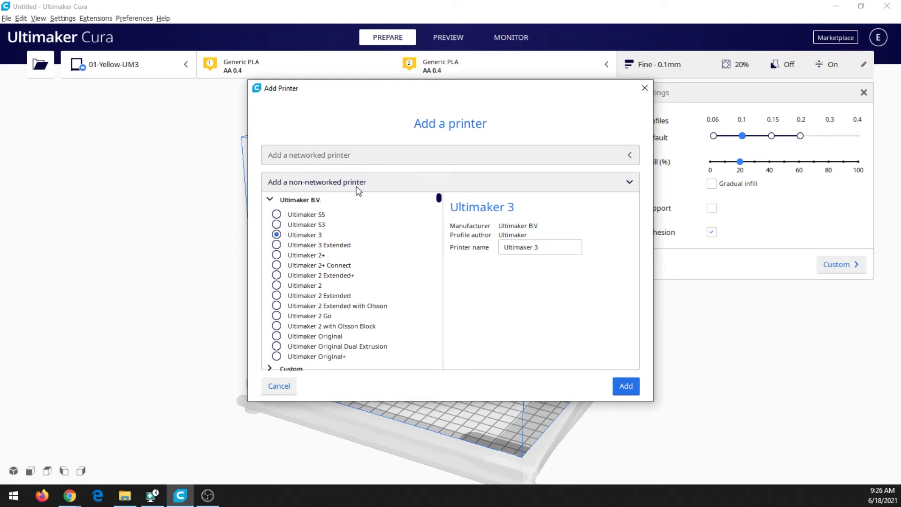
left_click(277, 224)
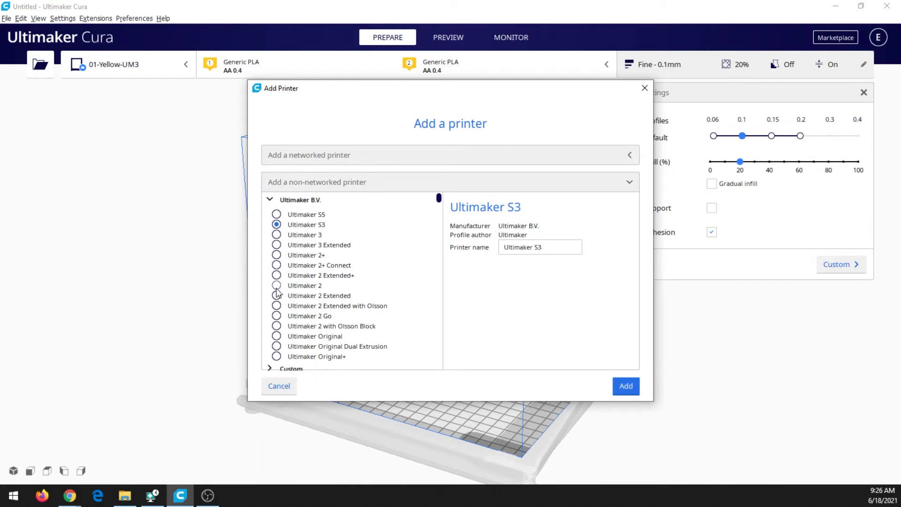
left_click(287, 389)
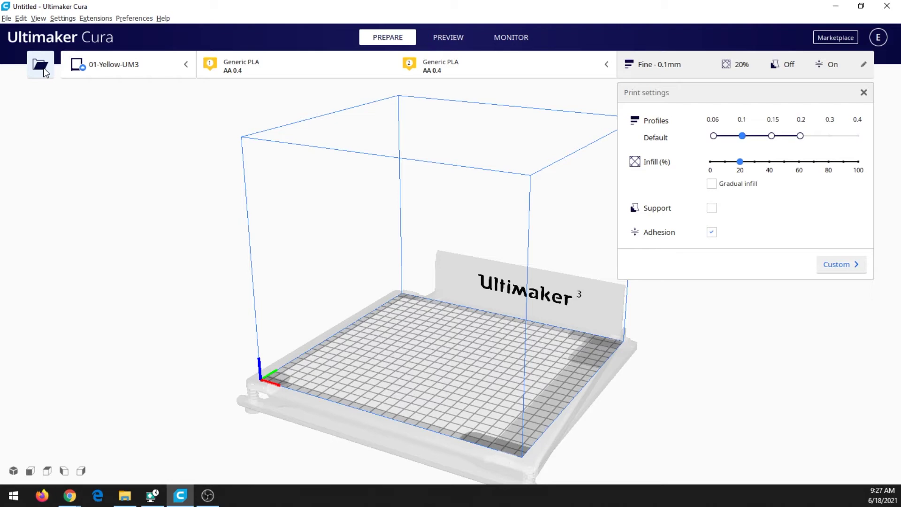
- Load the Surprising Bombul-Lappi STL onto the build plate
left_click(40, 65)
left_click(170, 101)
left_click(821, 467)
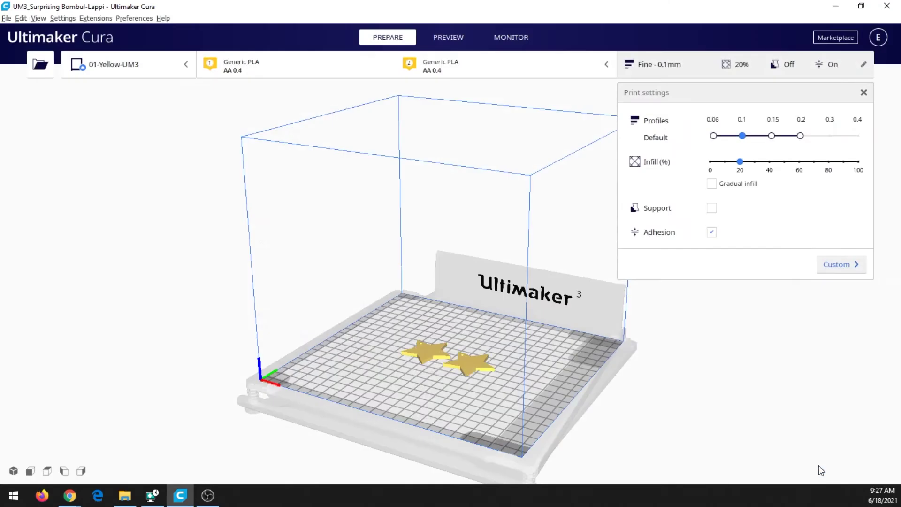
right_click_drag(433, 396, 467, 439)
scroll(429, 417, "up", 5)
- Switch to the Fast 0.2 mm profile and turn off build plate adhesion
middle_click_drag(427, 416, 404, 324)
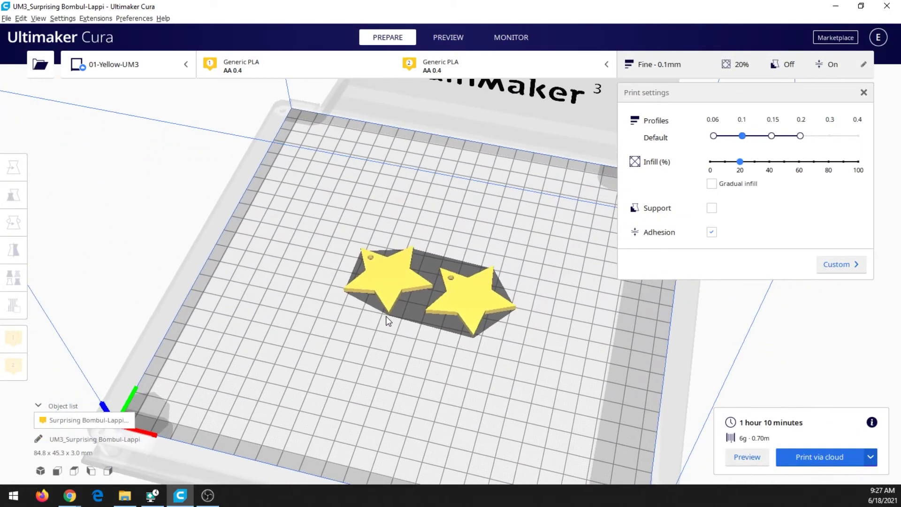
scroll(401, 321, "up", 3)
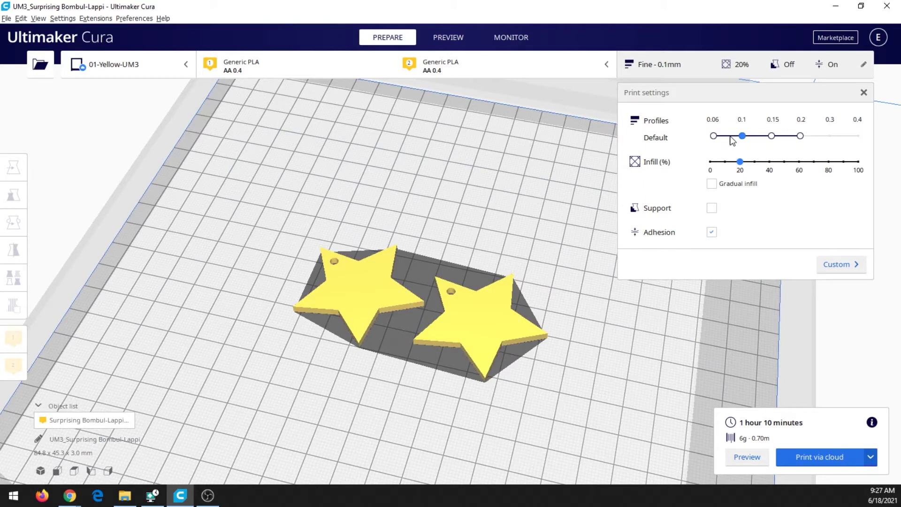
left_click(801, 136)
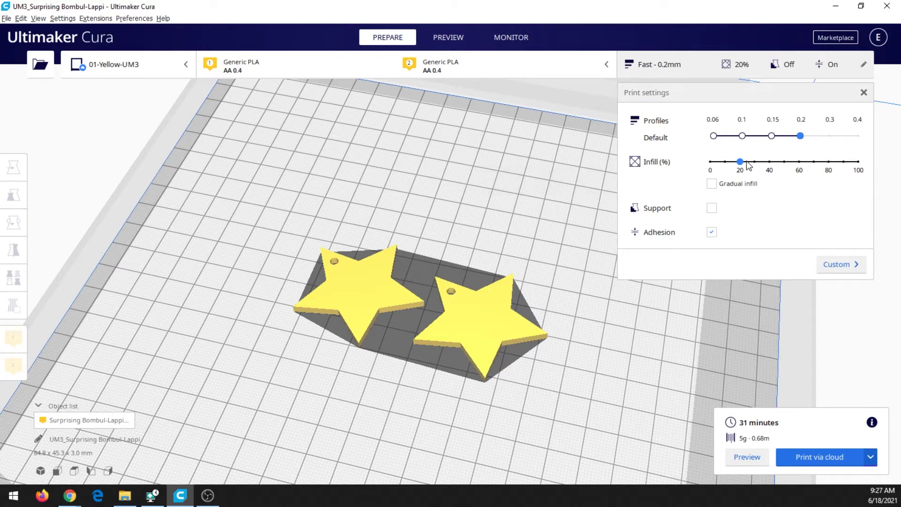
left_click(712, 232)
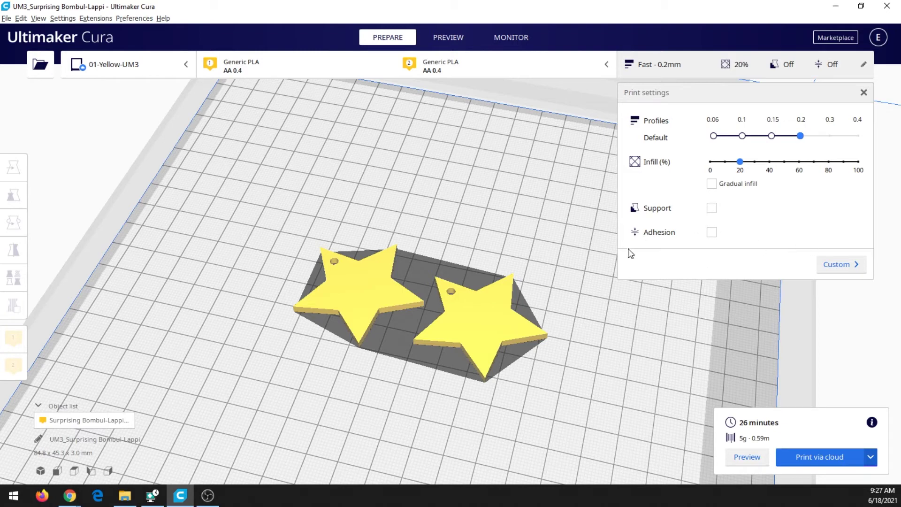
- In custom Shell settings, set Top Layers and Bottom Layers both to 0
left_click(840, 264)
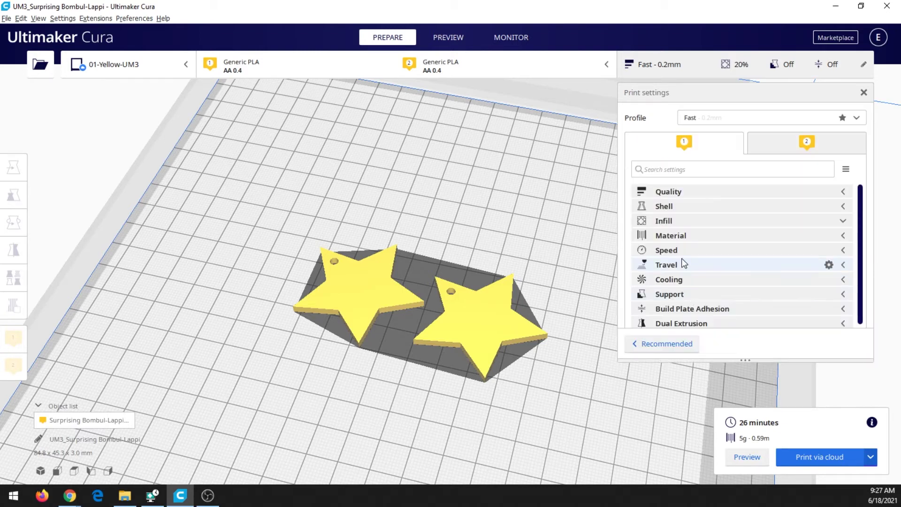
left_click(749, 206)
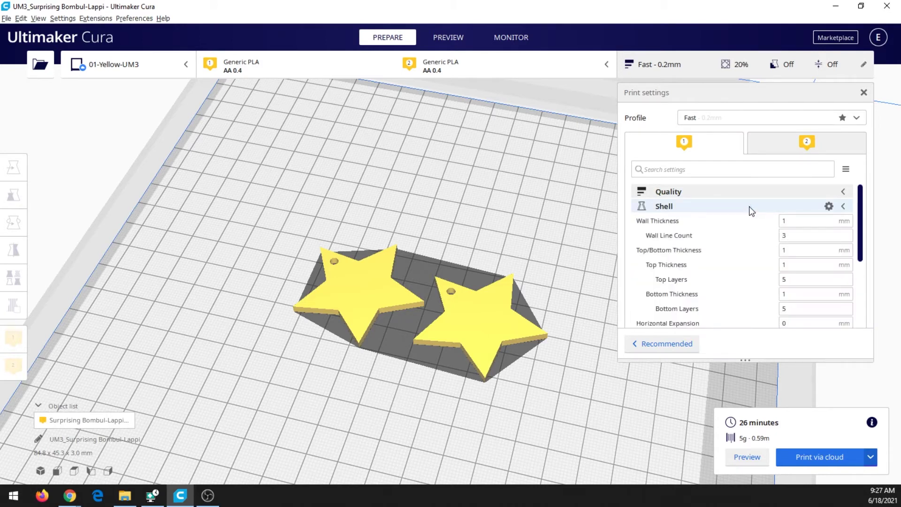
left_click(815, 280)
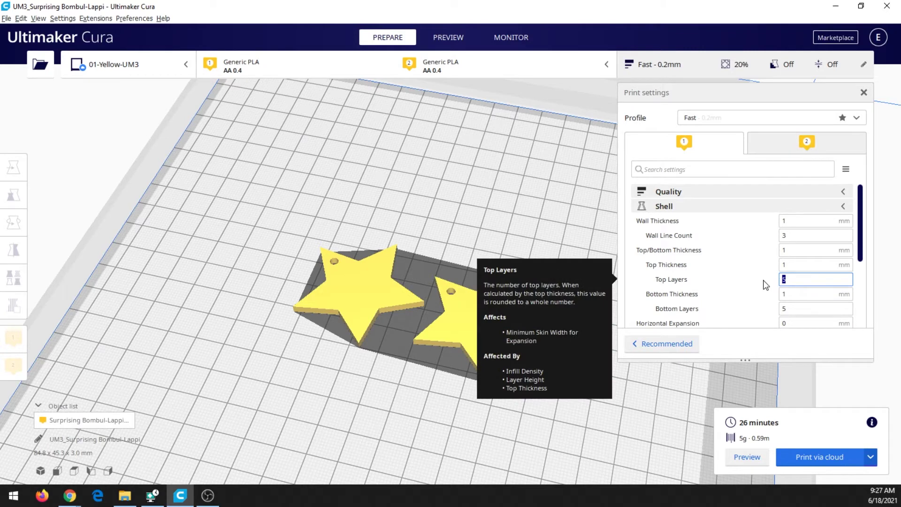
type("0")
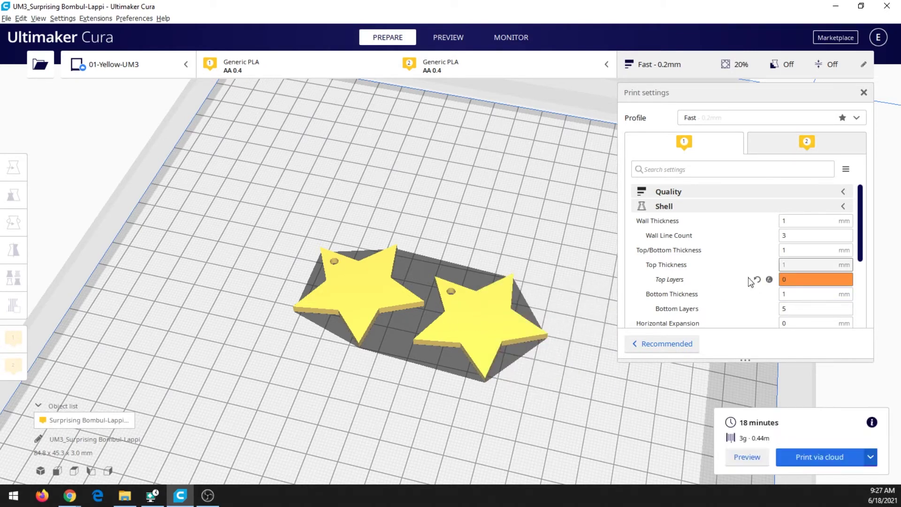
scroll(753, 263, "down", 2)
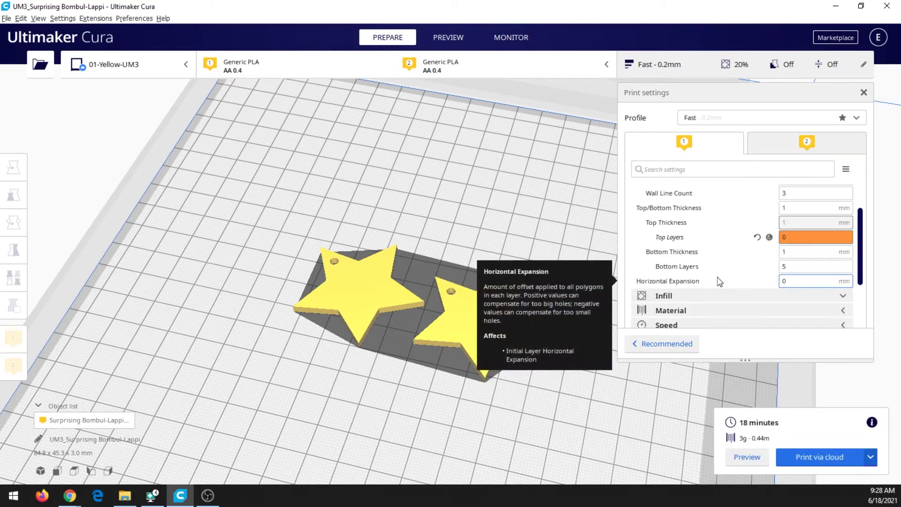
left_click(792, 266)
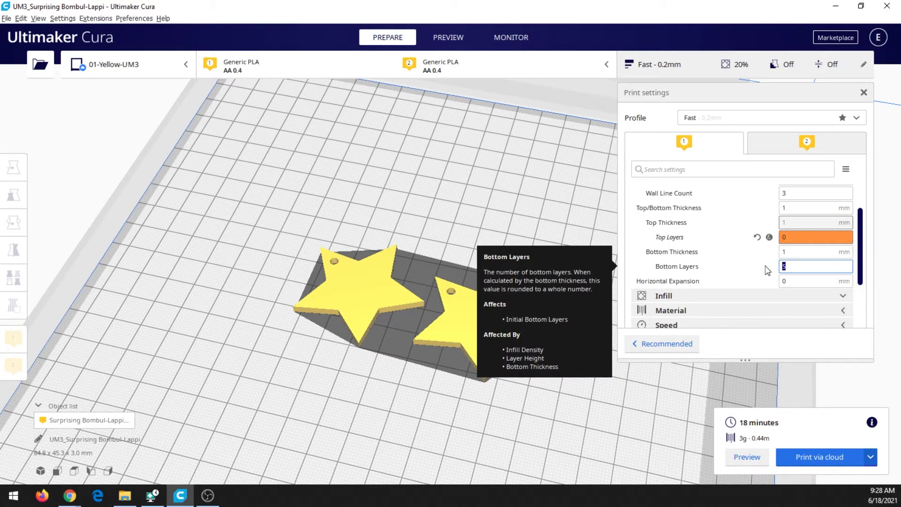
type("0")
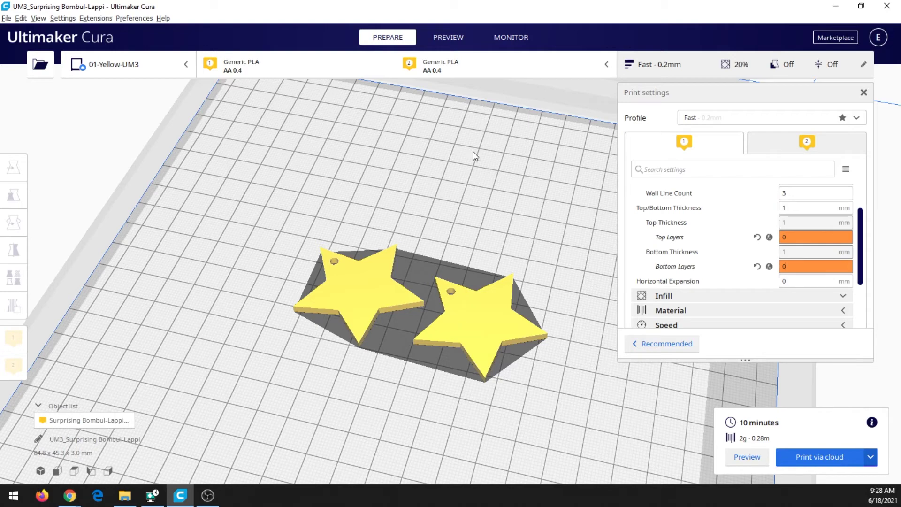
left_click(457, 38)
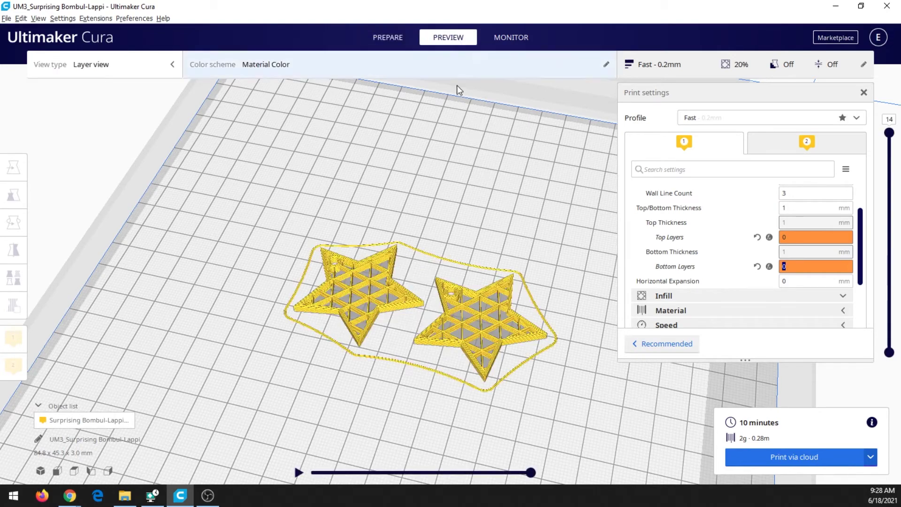
- Tilt the preview camera to inspect the sliced stars' triangle infill
right_click_drag(415, 312, 402, 355)
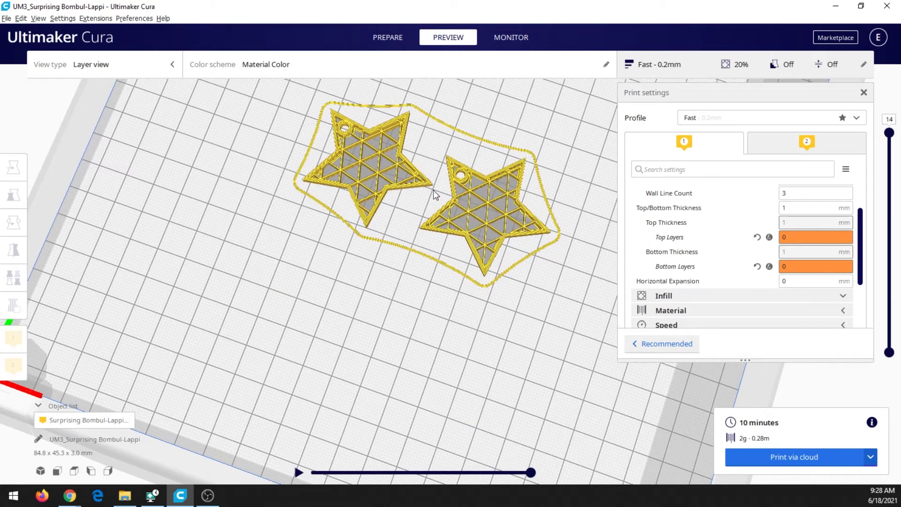
- Change the infill pattern to Cross after briefly trying Octet
left_click(741, 296)
scroll(739, 261, "down", 2)
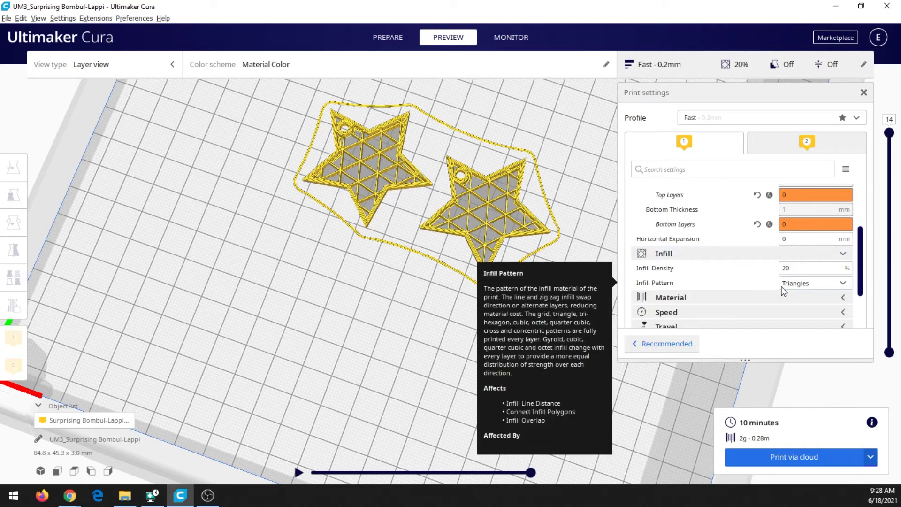
left_click(821, 283)
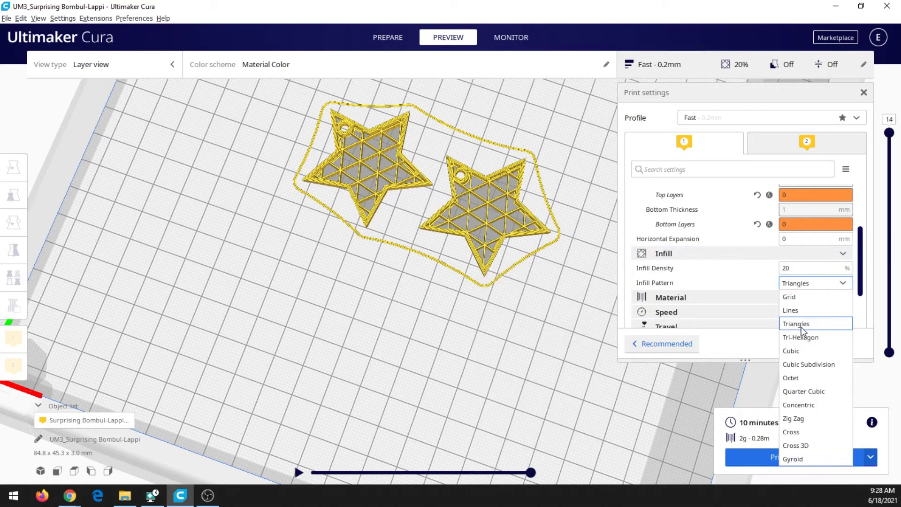
left_click(804, 378)
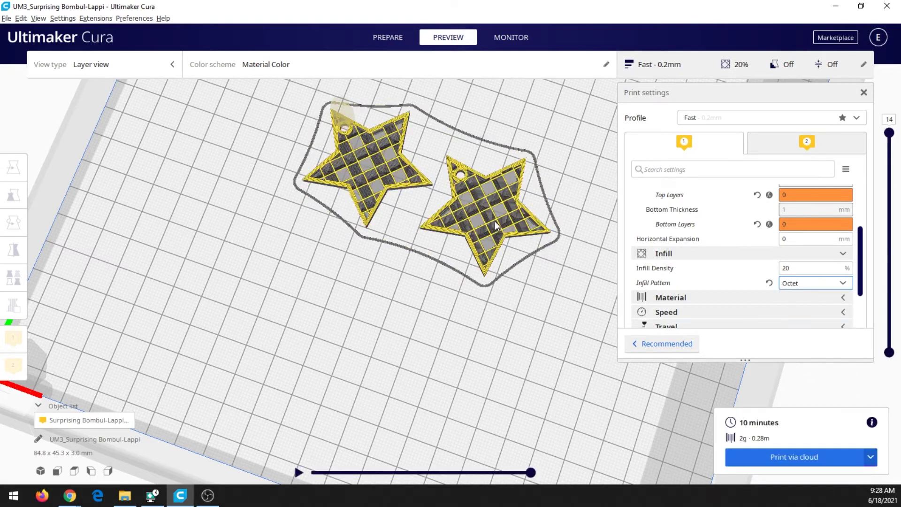
left_click(826, 284)
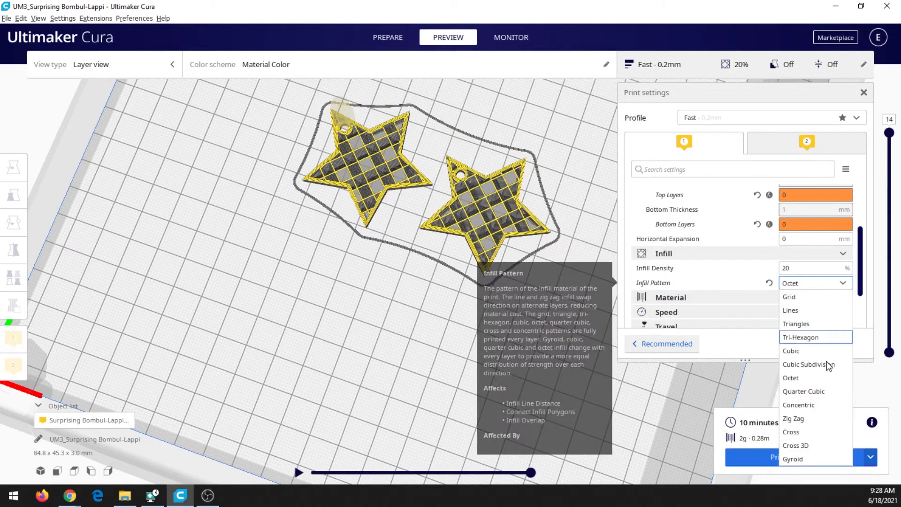
left_click(815, 432)
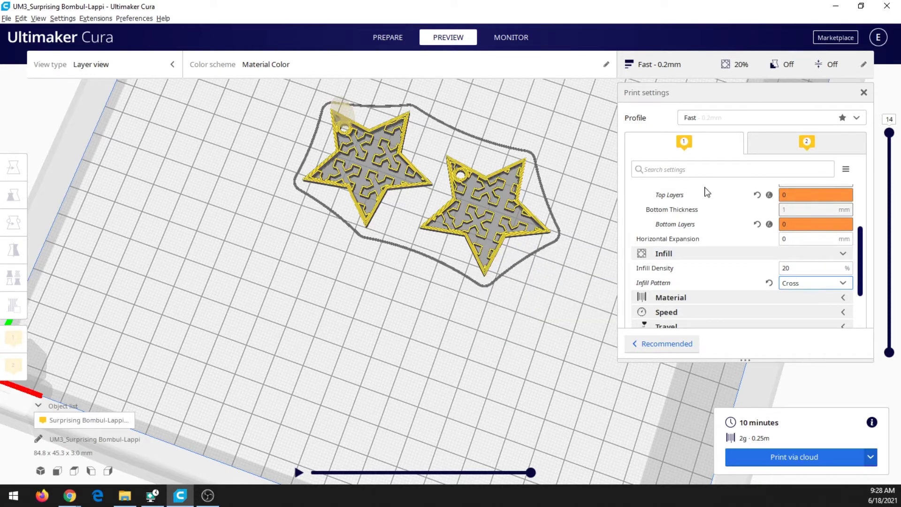
- Try infill densities of 50, 80 and 90%, settling on 50%
double_click(804, 267)
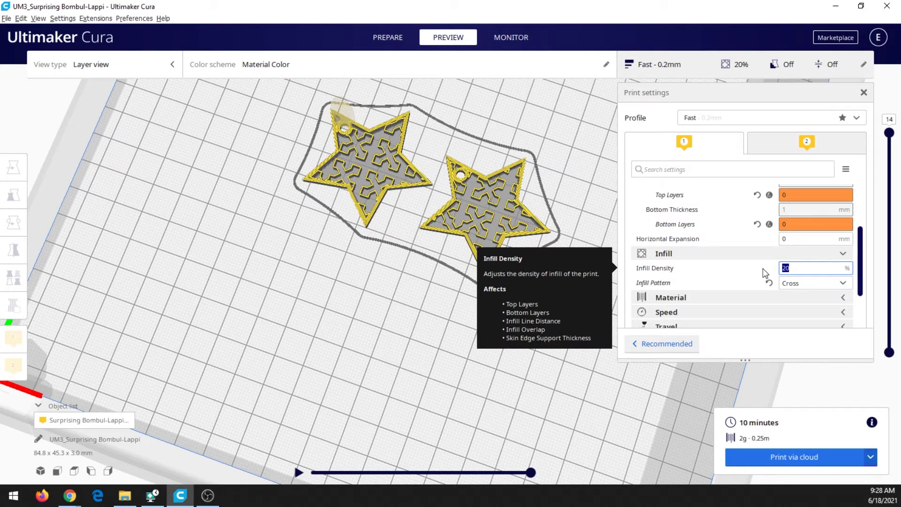
type("50")
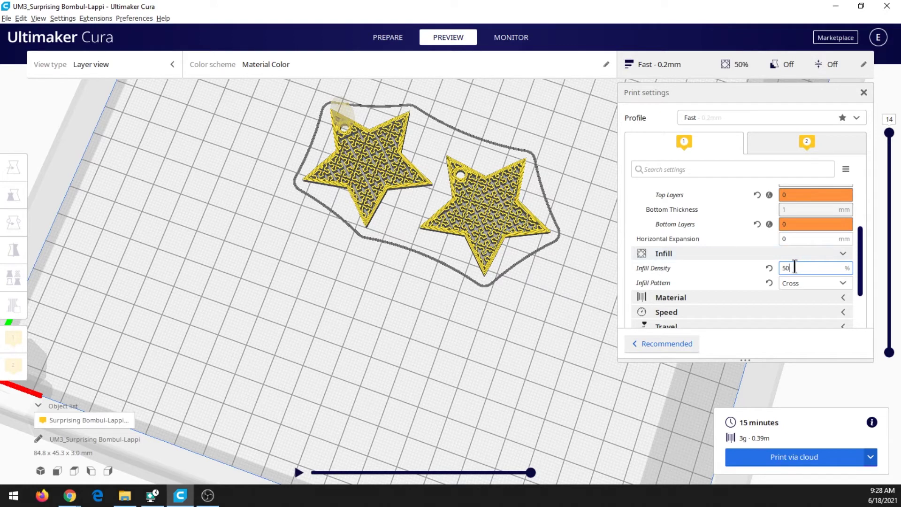
left_click_drag(793, 268, 766, 270)
type("80")
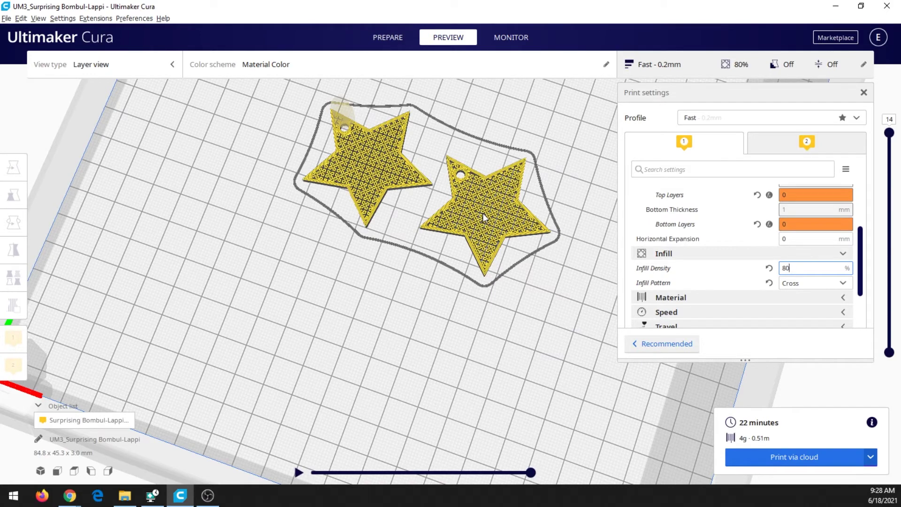
double_click(798, 268)
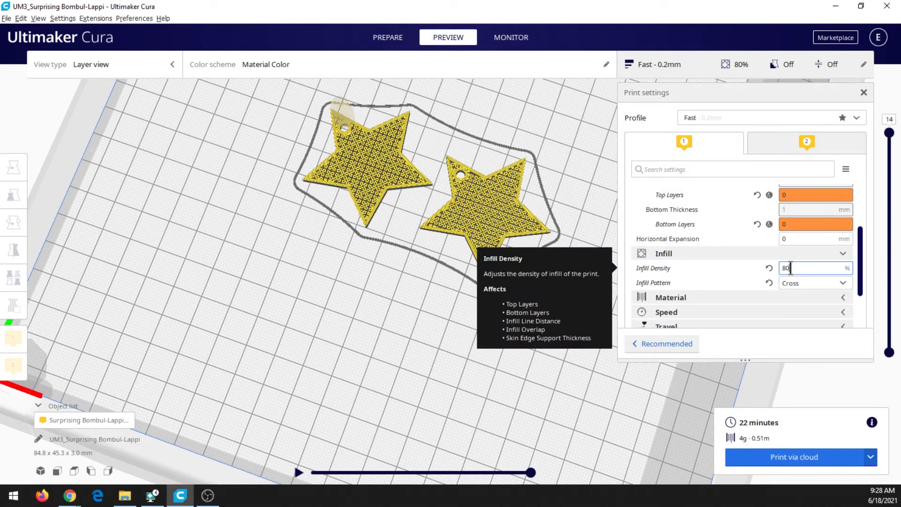
type("90")
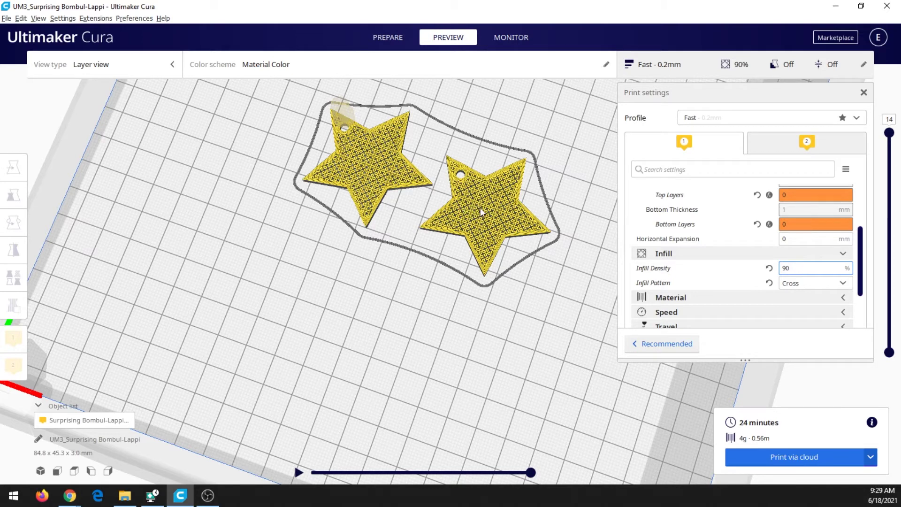
double_click(785, 268)
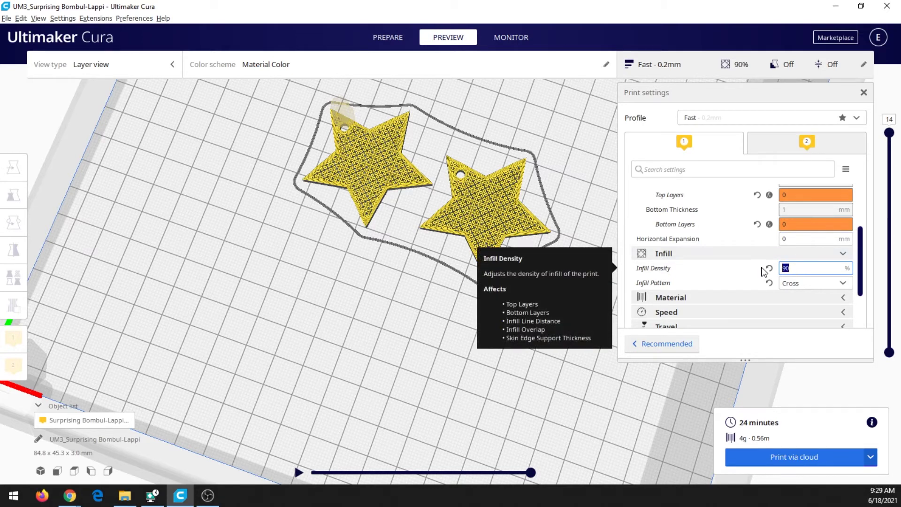
type("50")
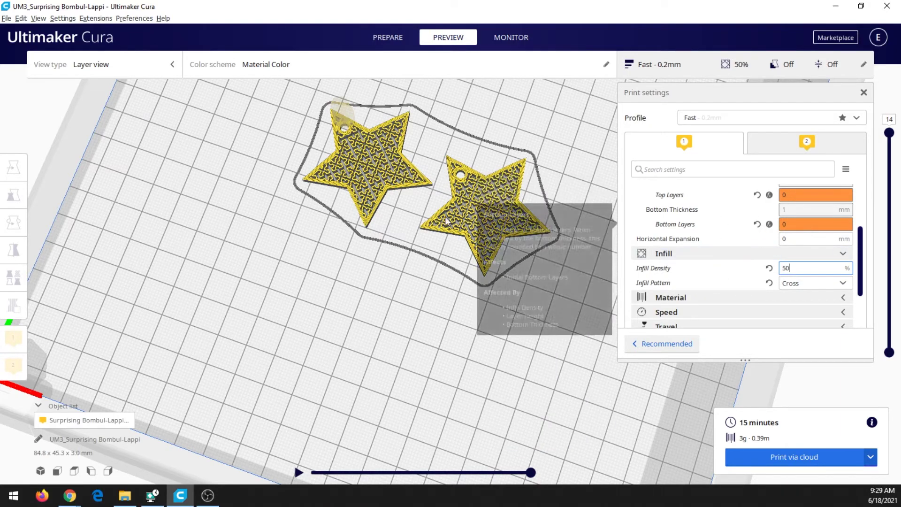
right_click_drag(462, 256, 466, 236)
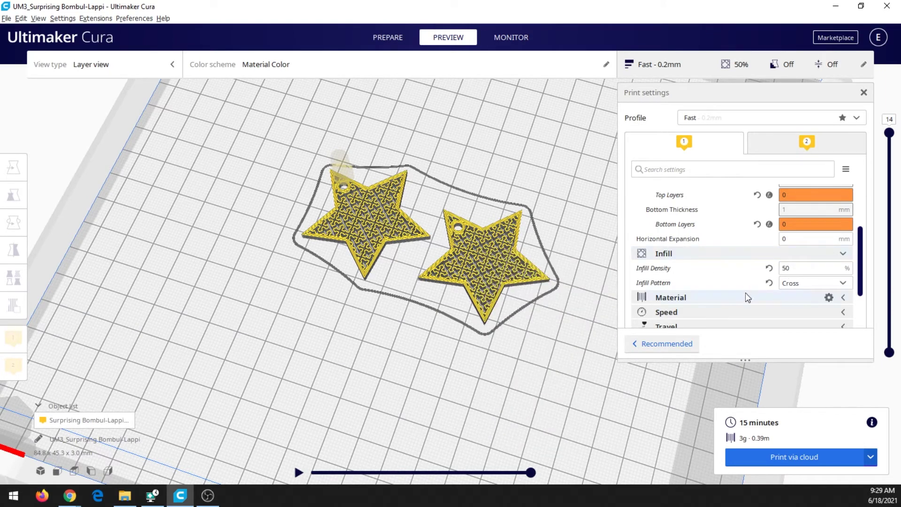
- Collapse Shell and Infill, and make Combing Mode visible under Travel settings
scroll(708, 220, "up", 3)
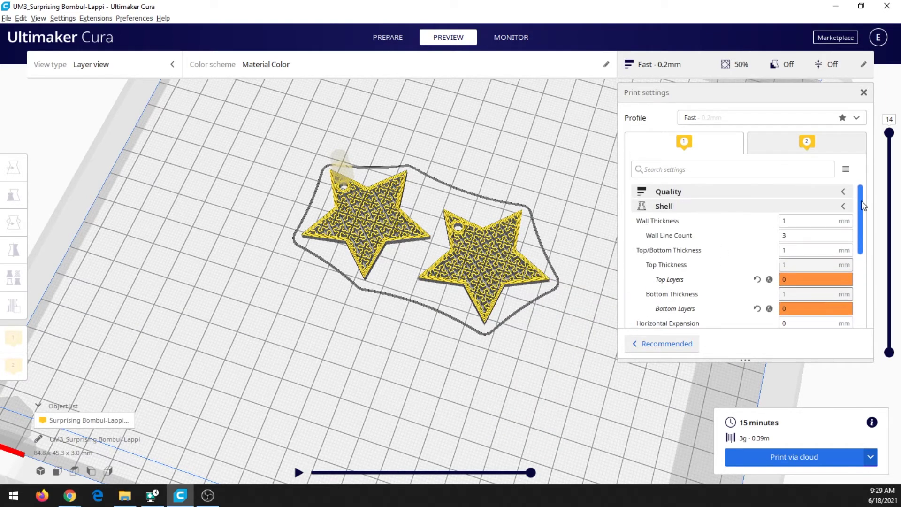
left_click(704, 206)
left_click(709, 223)
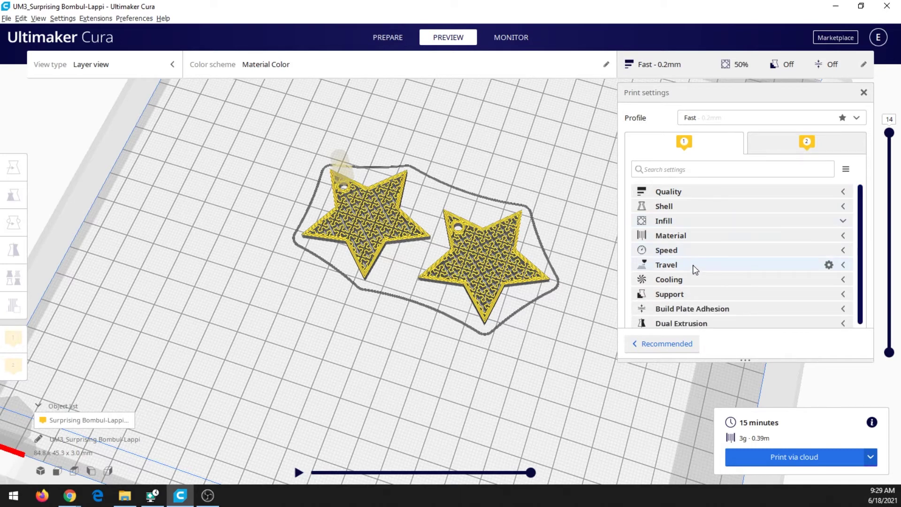
left_click(719, 267)
scroll(726, 272, "down", 1)
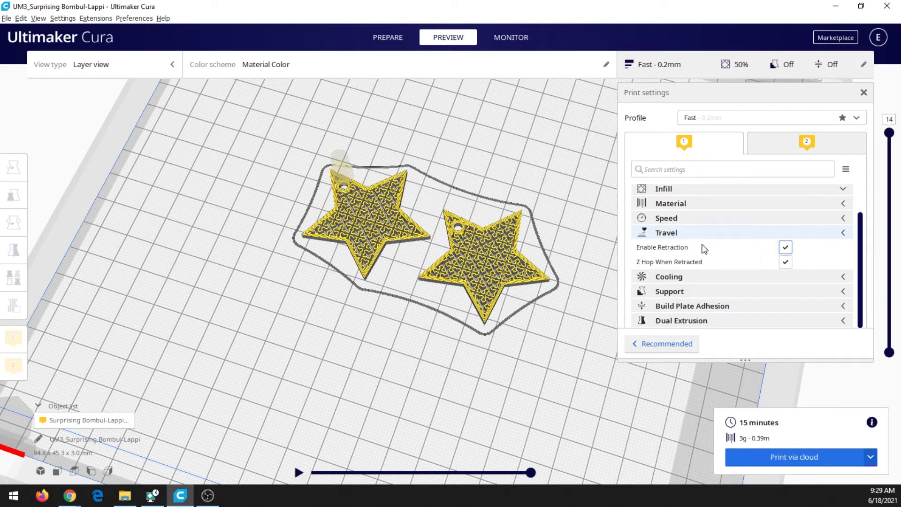
left_click(829, 233)
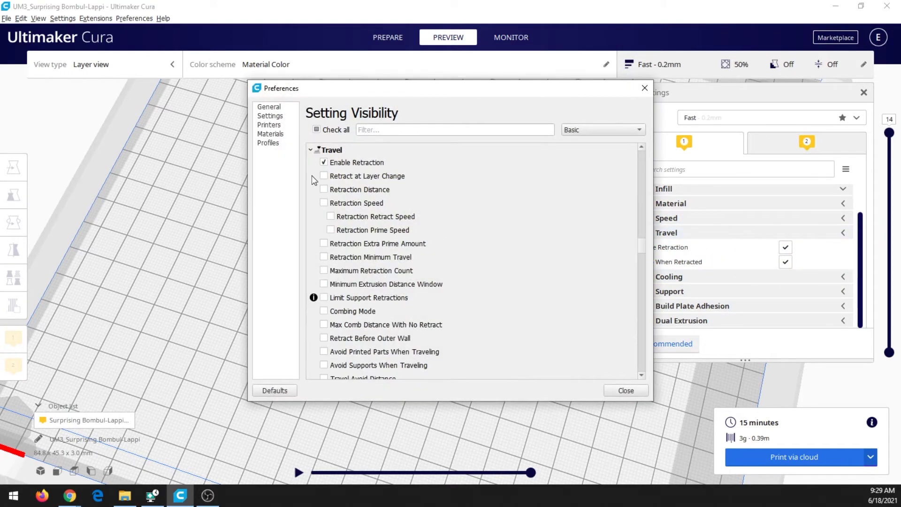
left_click(324, 311)
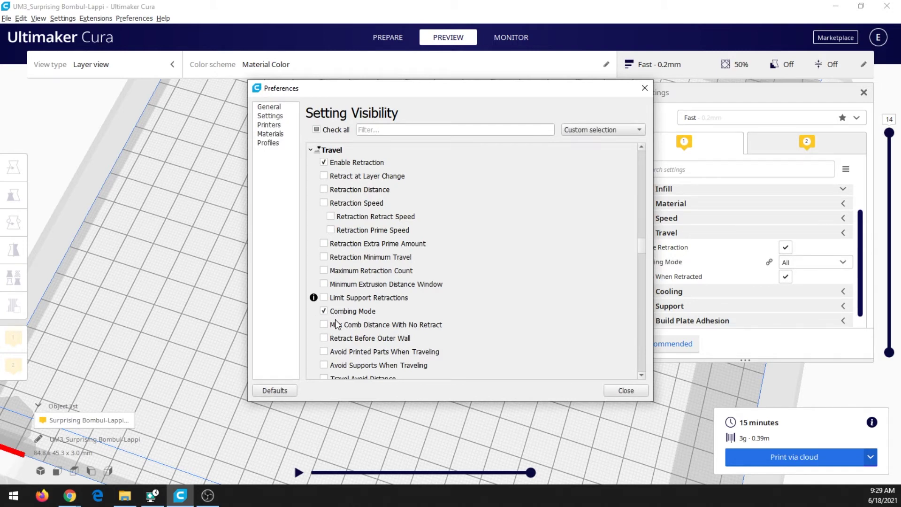
left_click(626, 391)
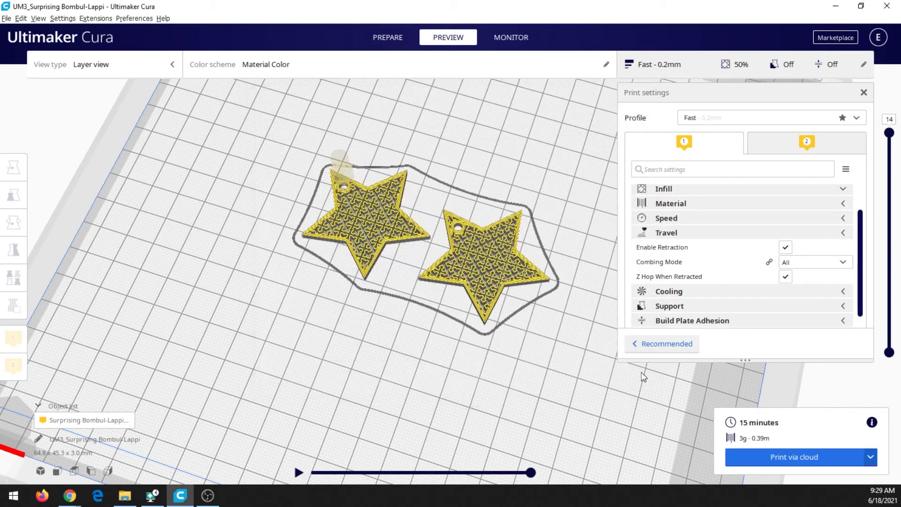
- Set Combing Mode to Off
left_click(821, 262)
left_click(798, 276)
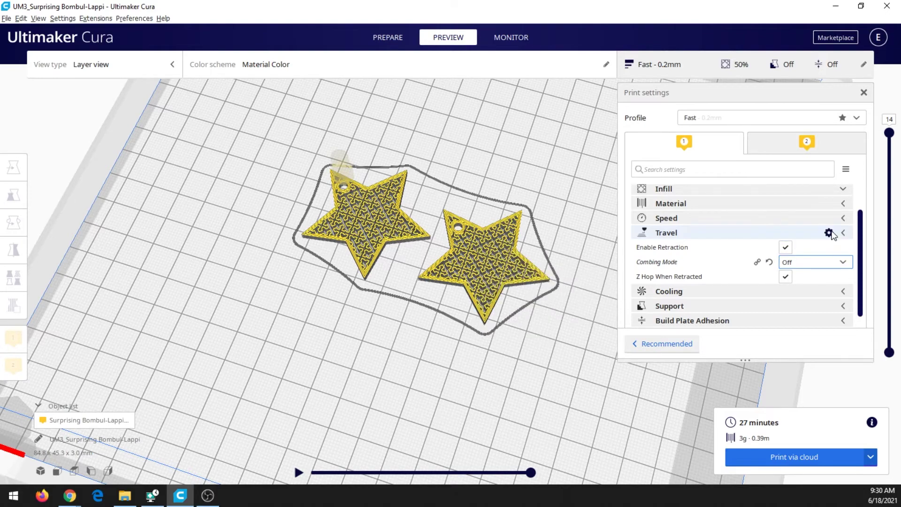
mouse_move(667, 265)
- Save the sliced earrings as the Cura project 'Star earrings.3mf' in the Downloads folder
left_click(7, 19)
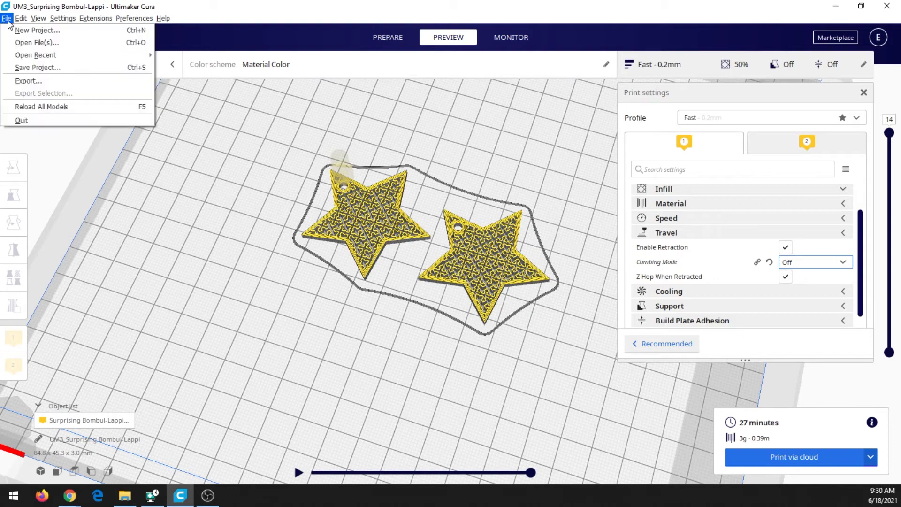
left_click(29, 69)
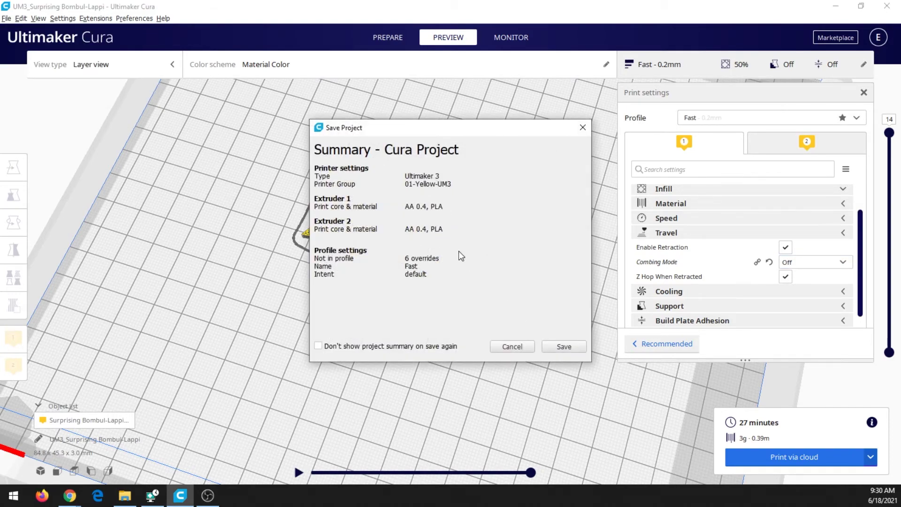
left_click(561, 347)
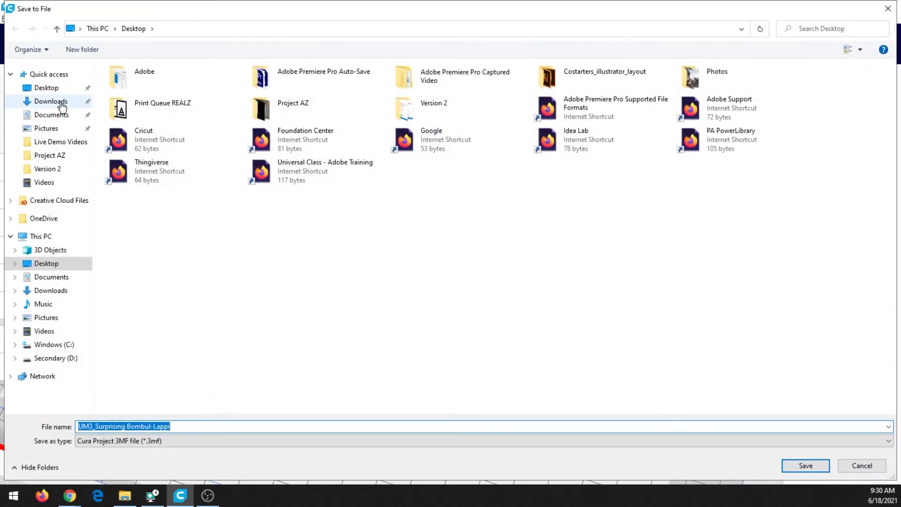
left_click(62, 102)
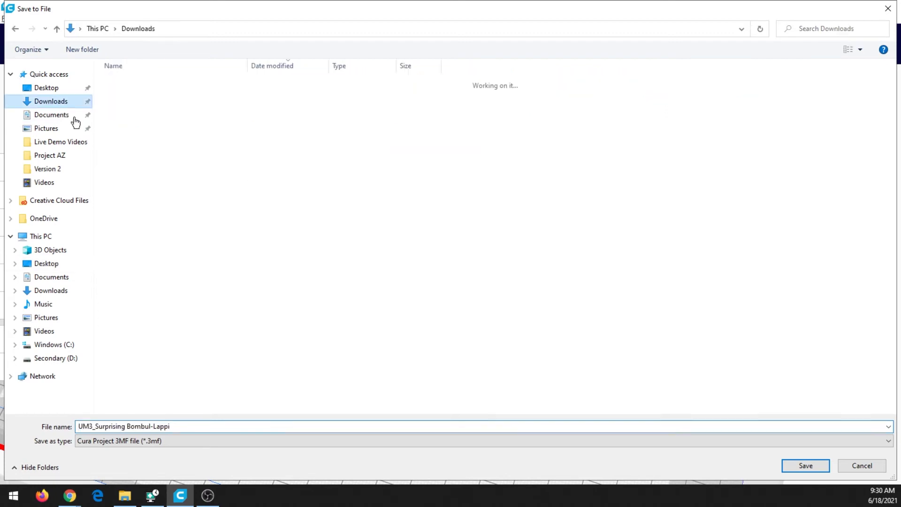
double_click(187, 426)
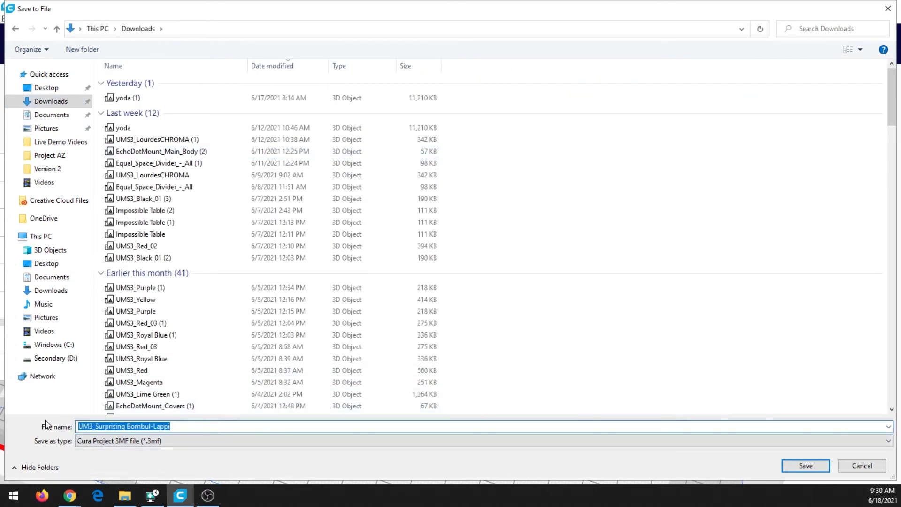
type("Star earrings")
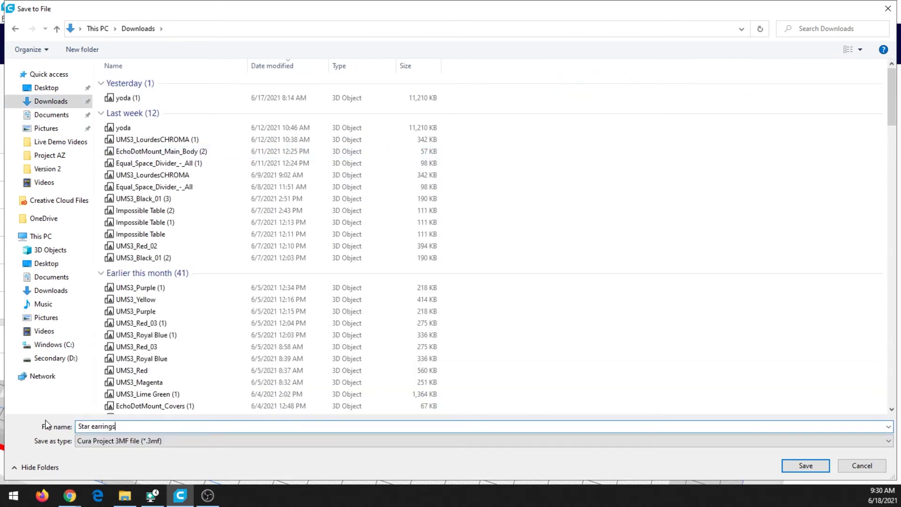
left_click(793, 466)
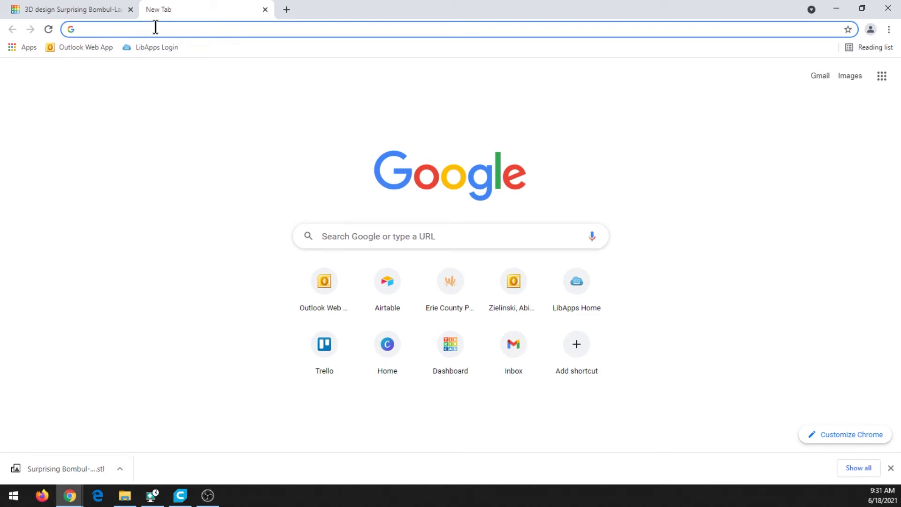
- Go to erielibrary.org and open the Idea Lab page
type("erielibrary.org")
key("Return")
scroll(518, 164, "down", 10)
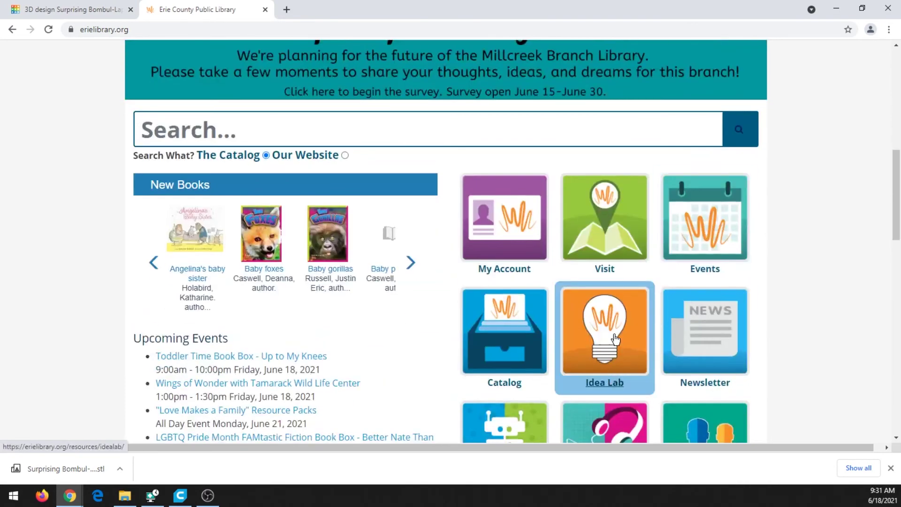
left_click(616, 339)
- Find the Submit a Job section and open the 3D Print Submission Form
scroll(382, 272, "down", 3)
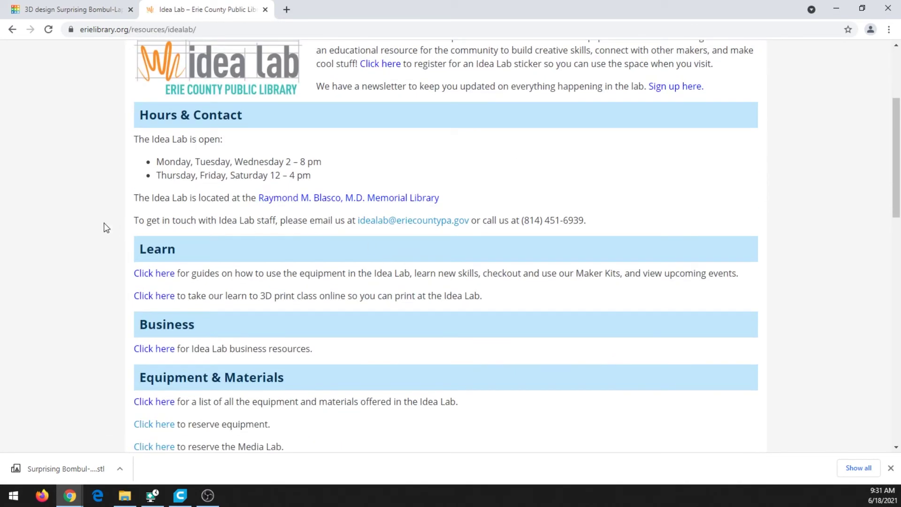
scroll(106, 223, "down", 2)
scroll(107, 192, "down", 2)
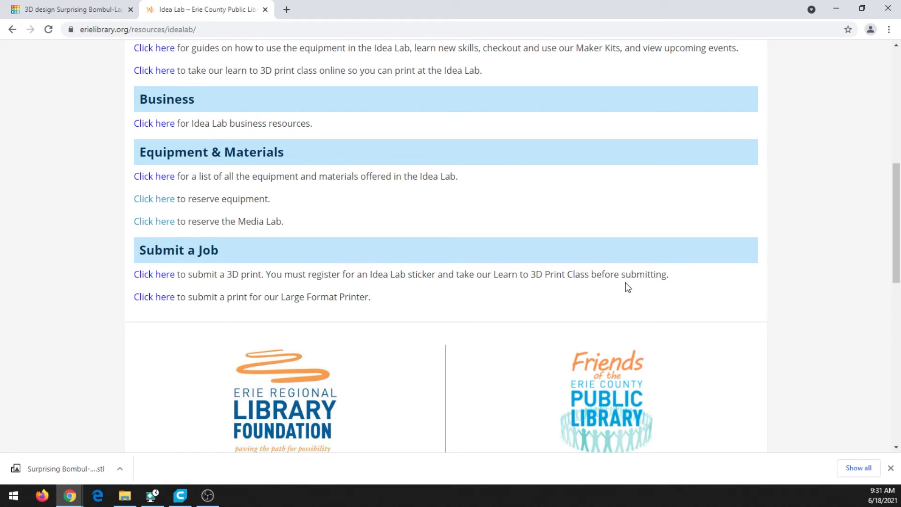
scroll(573, 288, "up", 3)
scroll(572, 287, "up", 2)
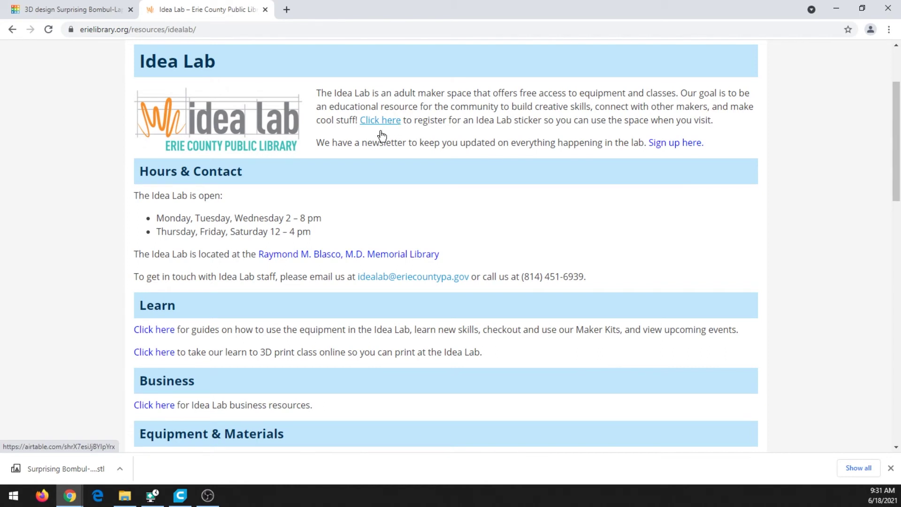
scroll(345, 178, "down", 1)
scroll(345, 178, "down", 1)
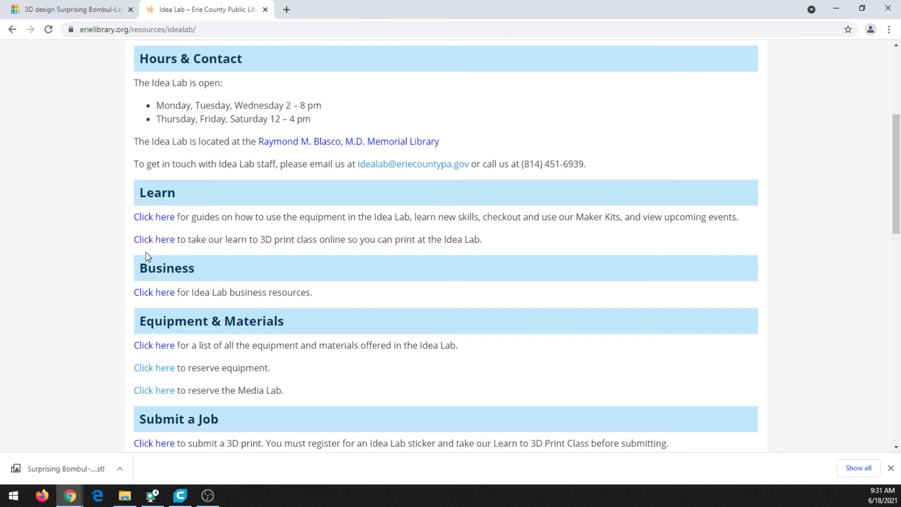
scroll(237, 354, "down", 1)
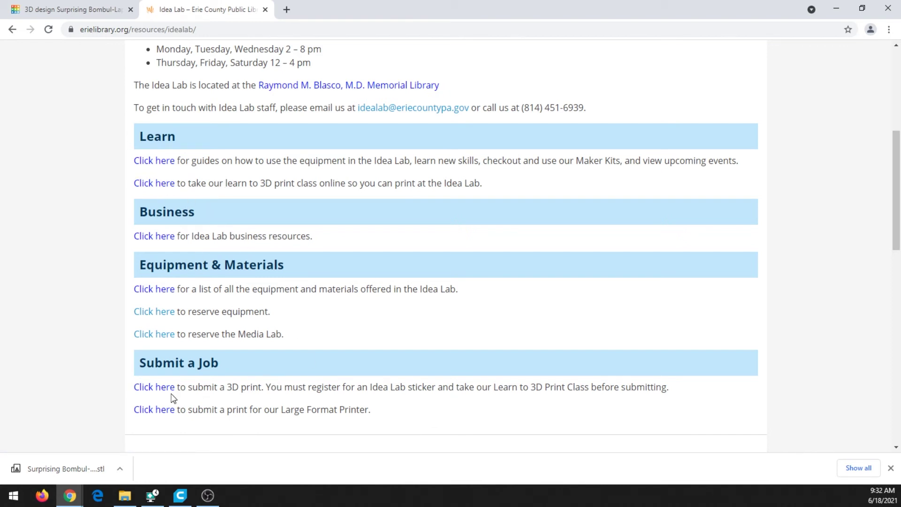
left_click(150, 387)
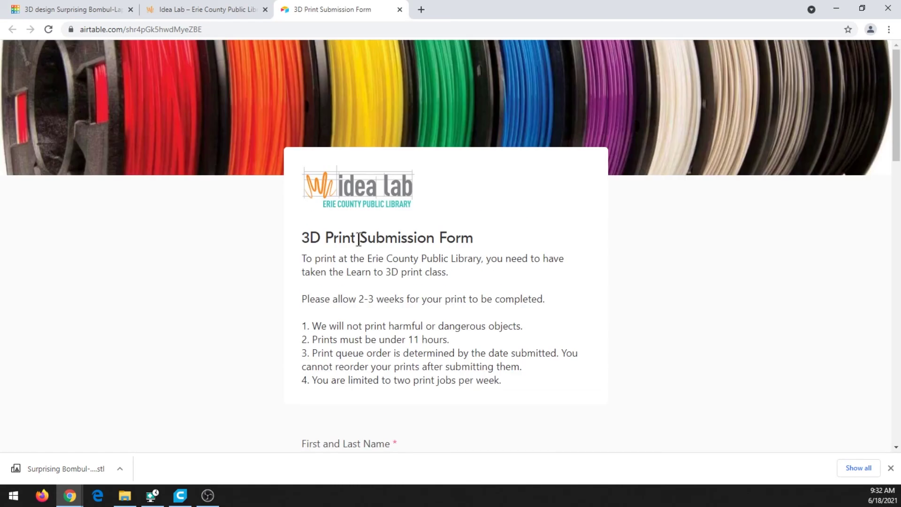
- Upload Star earrings.3mf from Downloads to the form's Cura Project 3MF File field
scroll(324, 219, "down", 4)
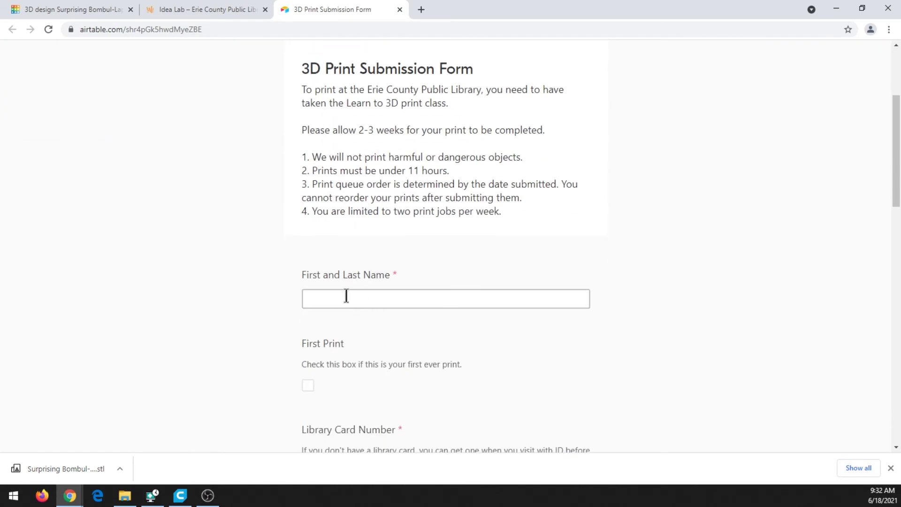
scroll(394, 300, "down", 6)
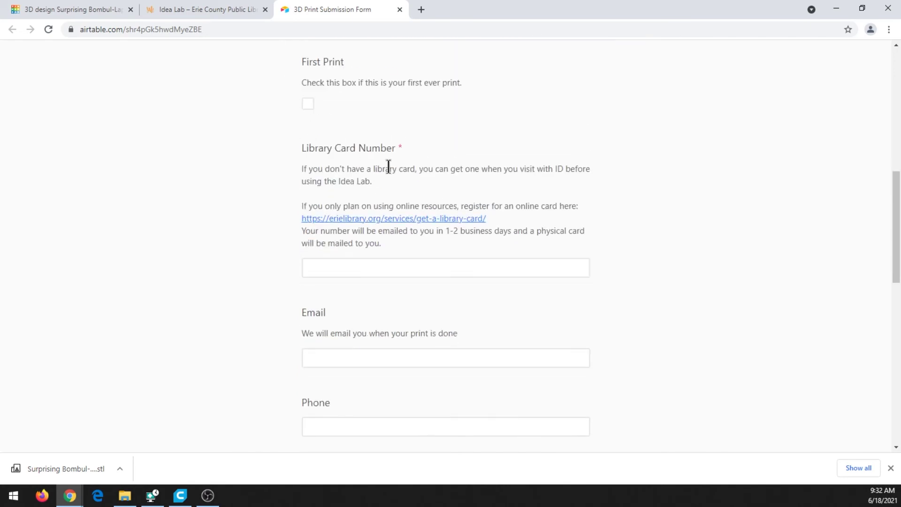
scroll(373, 209, "down", 5)
left_click(334, 290)
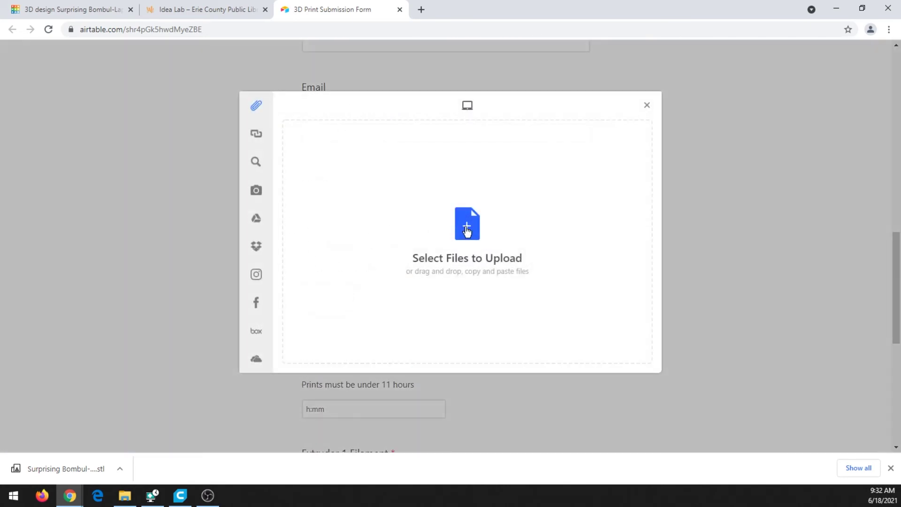
left_click(467, 230)
left_click(157, 97)
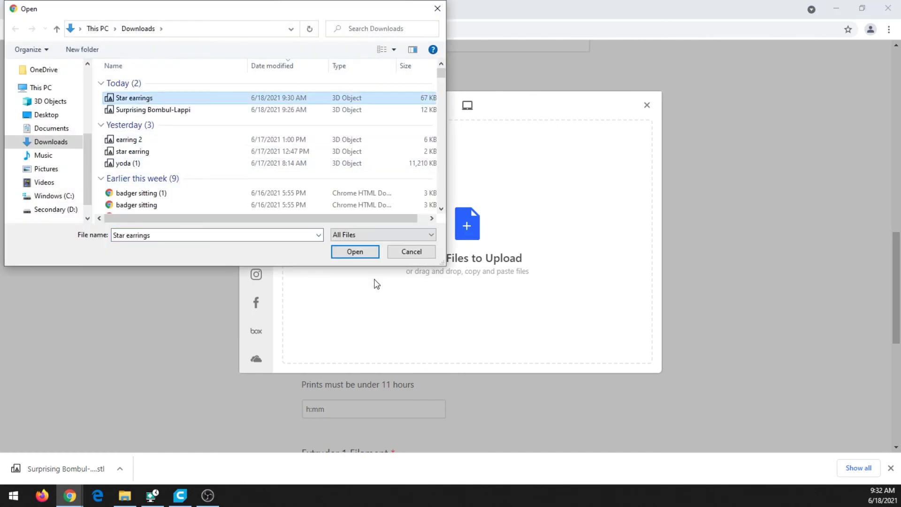
left_click(355, 252)
left_click(624, 354)
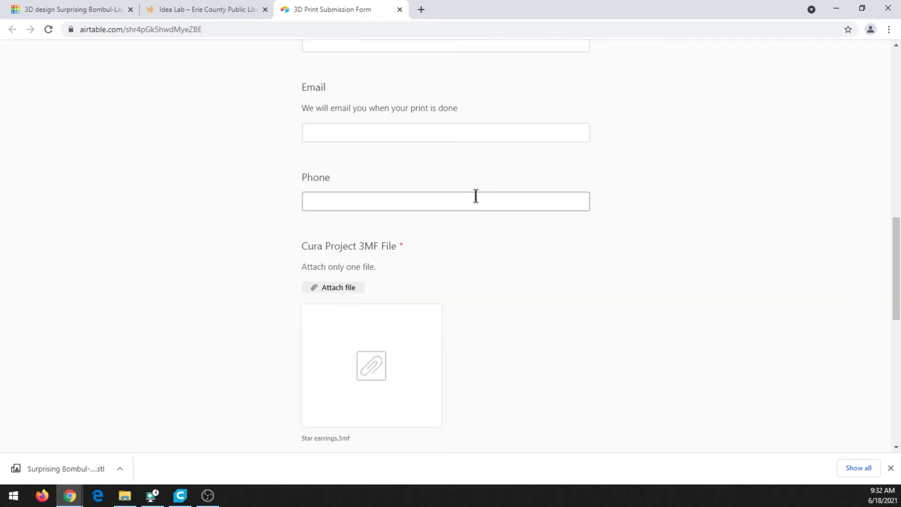
- Set the form's Extruder 1 Filament to PLA Royal Blue - $0.10/g
scroll(457, 273, "down", 6)
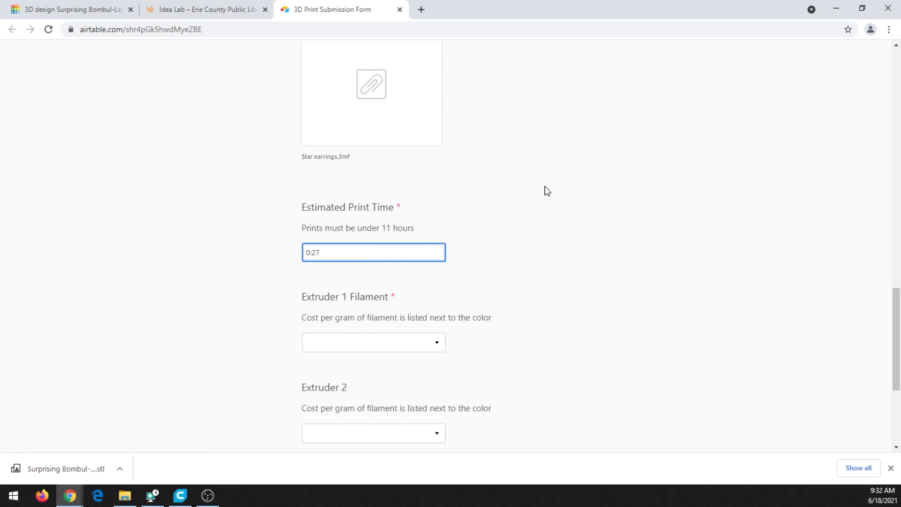
scroll(454, 200, "down", 2)
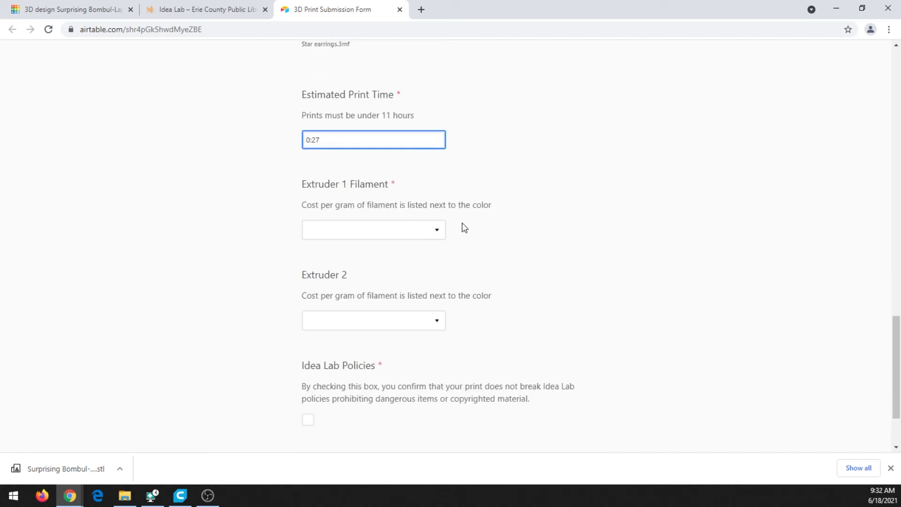
scroll(427, 166, "up", 3)
scroll(438, 201, "down", 3)
left_click(402, 237)
scroll(385, 291, "down", 2)
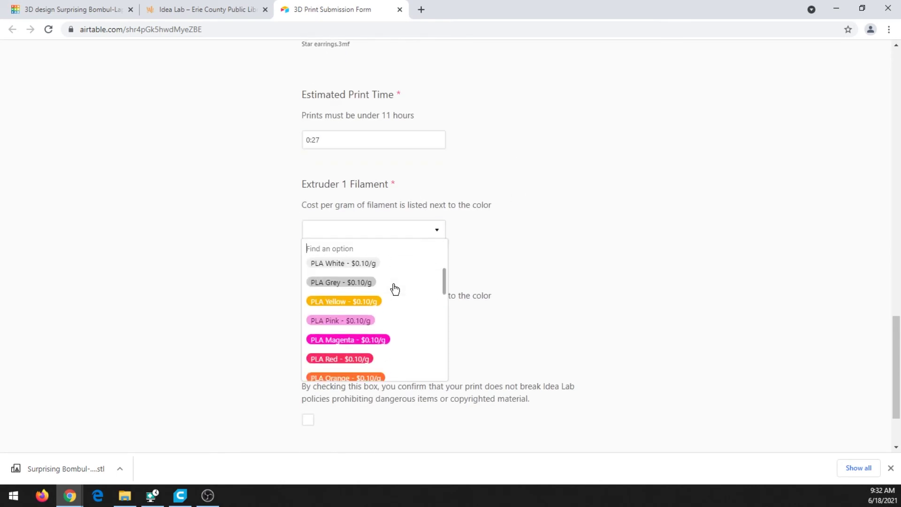
scroll(374, 306, "down", 6)
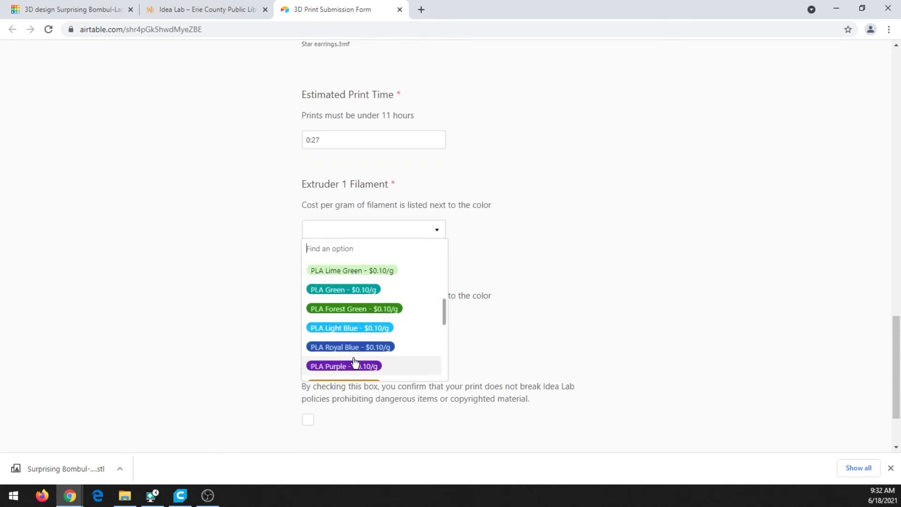
scroll(368, 306, "down", 3)
scroll(352, 336, "up", 5)
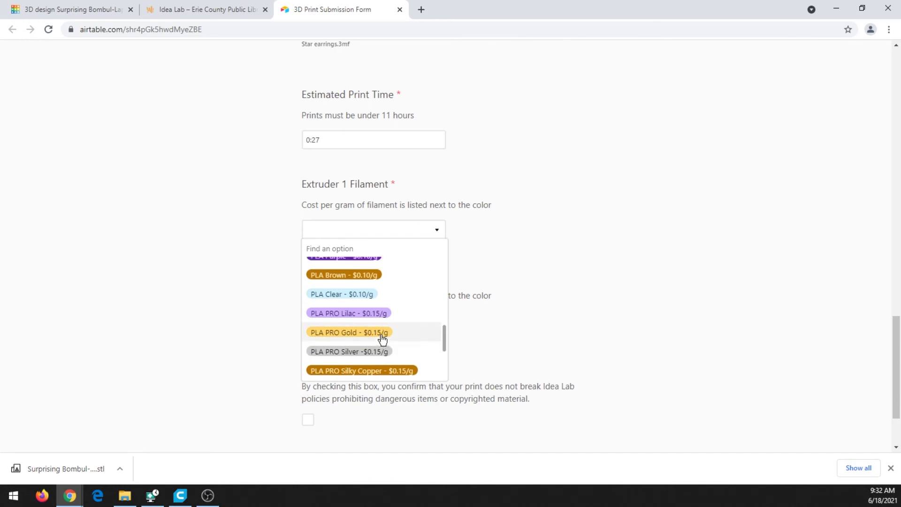
scroll(388, 342, "up", 1)
scroll(388, 342, "down", 2)
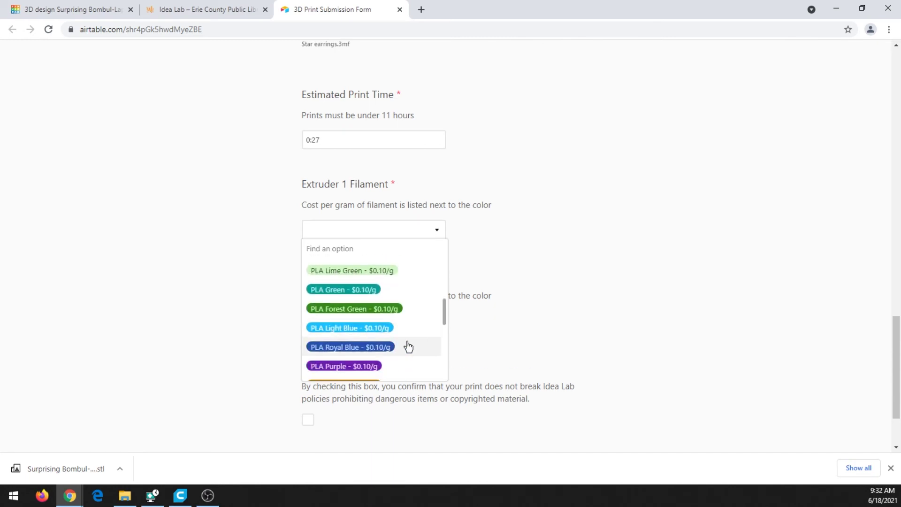
scroll(409, 347, "down", 1)
left_click(396, 296)
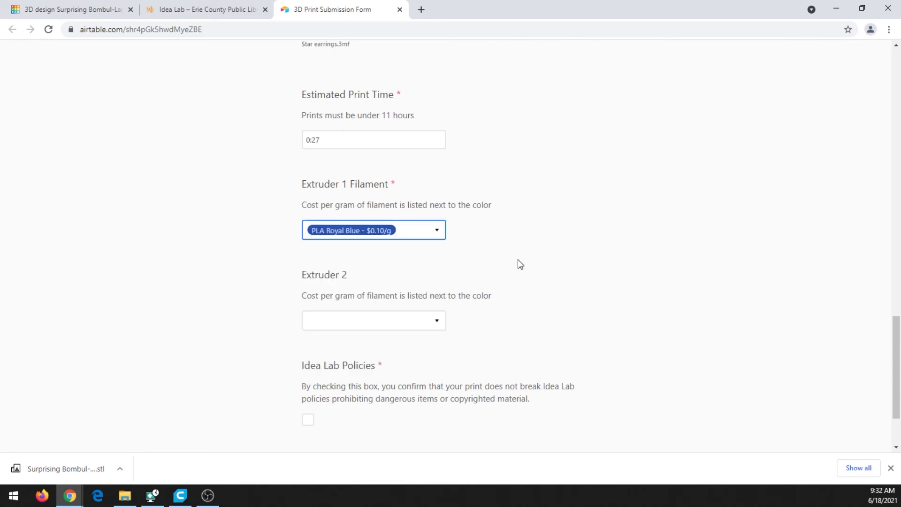
scroll(517, 259, "down", 1)
scroll(518, 260, "down", 2)
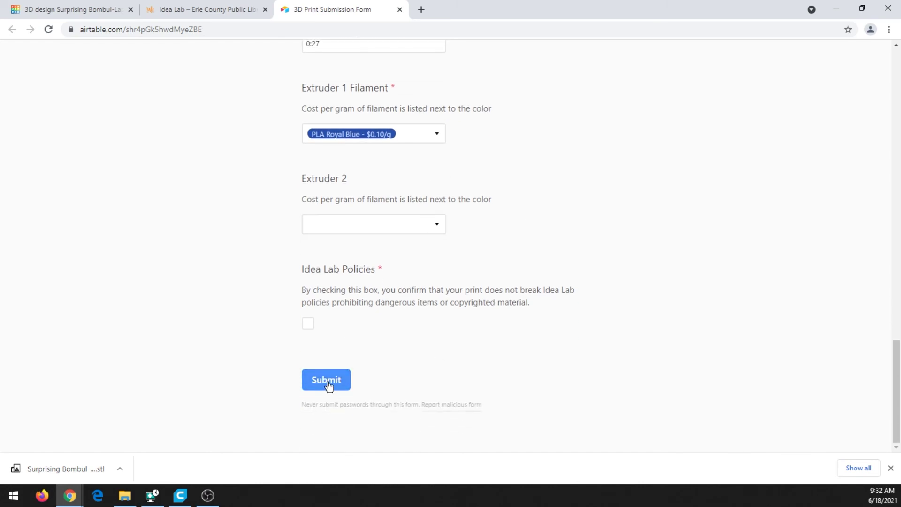